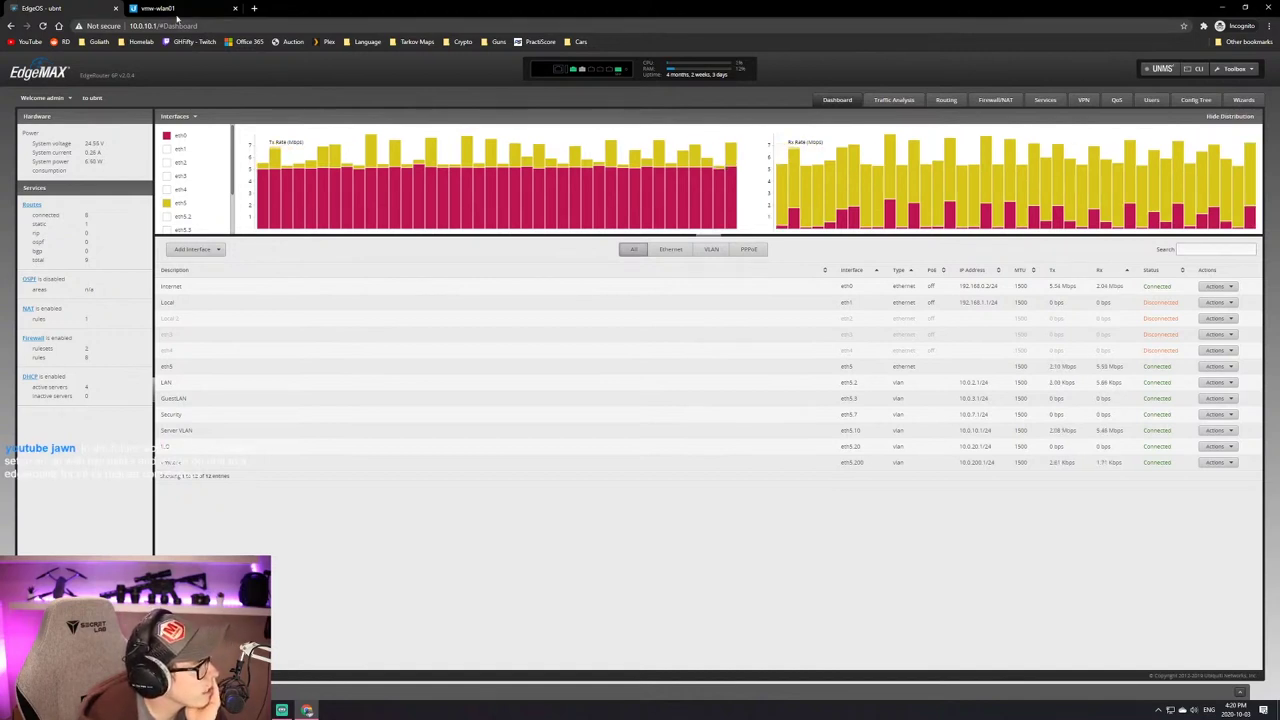
Step: Show the UniFi controller's list of access points and close the client details
{"action": "left_click", "coordinate": [185, 12]}
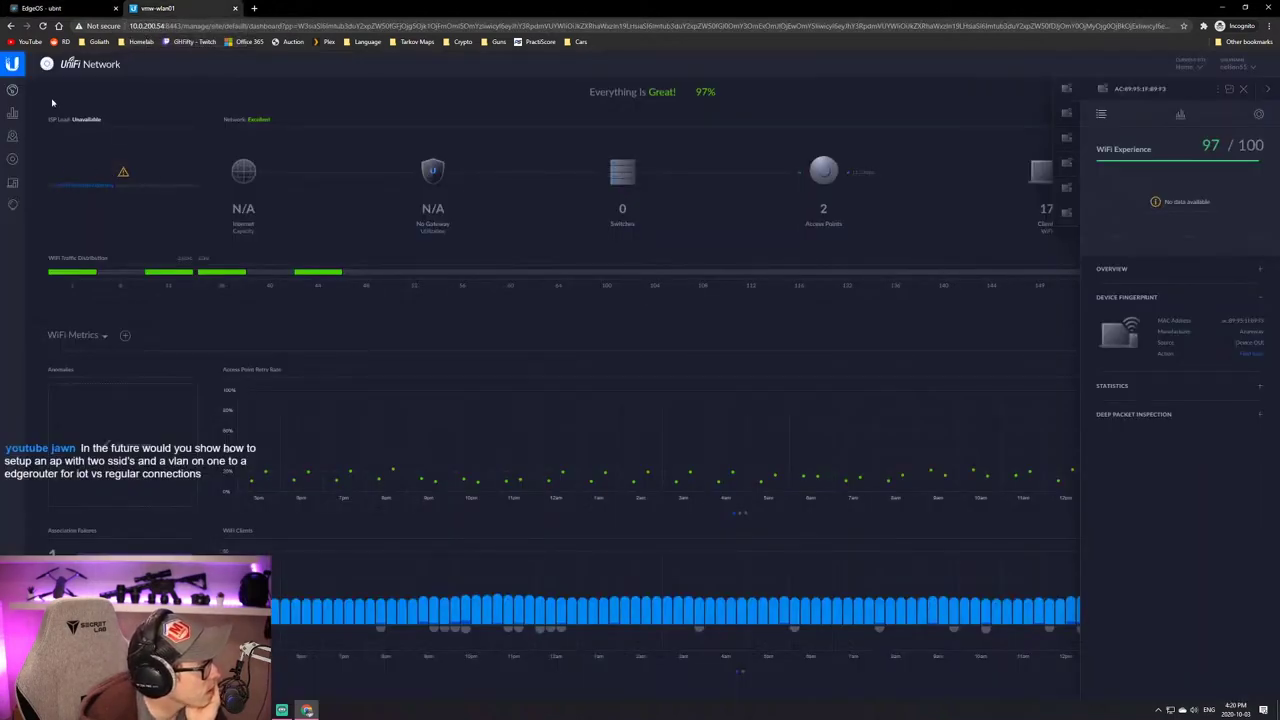
{"action": "left_click", "coordinate": [16, 163]}
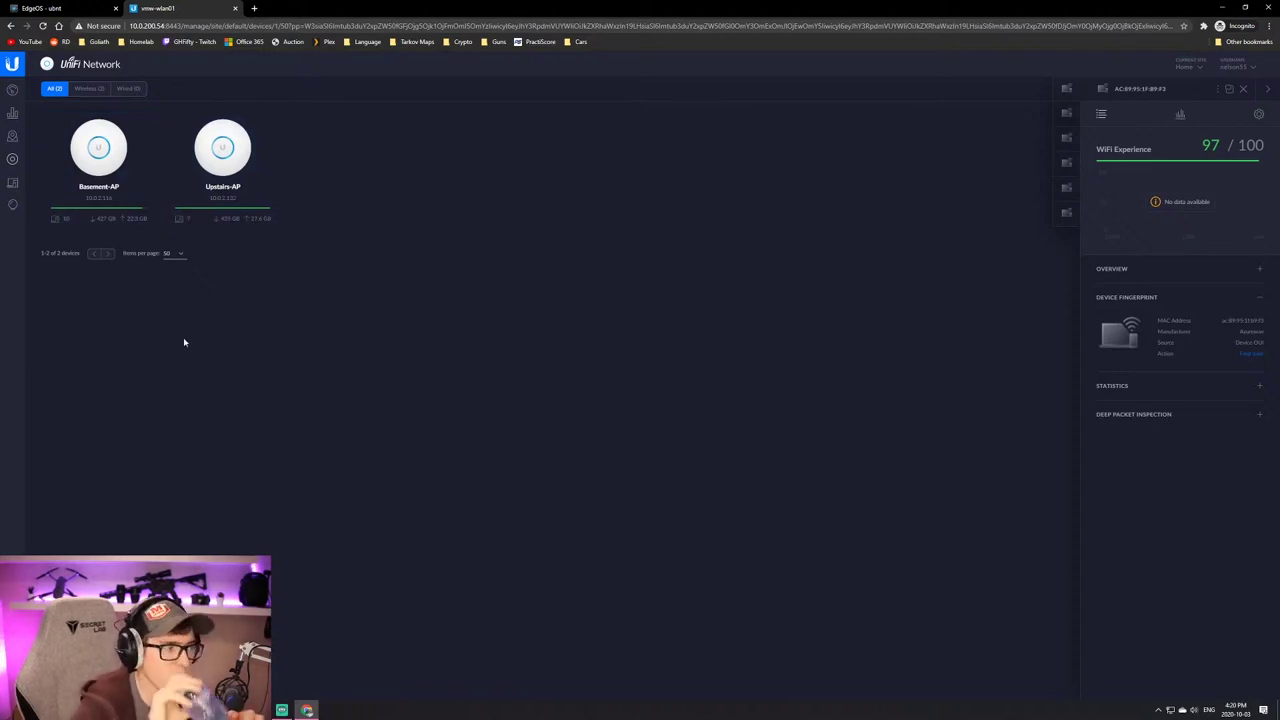
{"action": "key", "text": "Escape"}
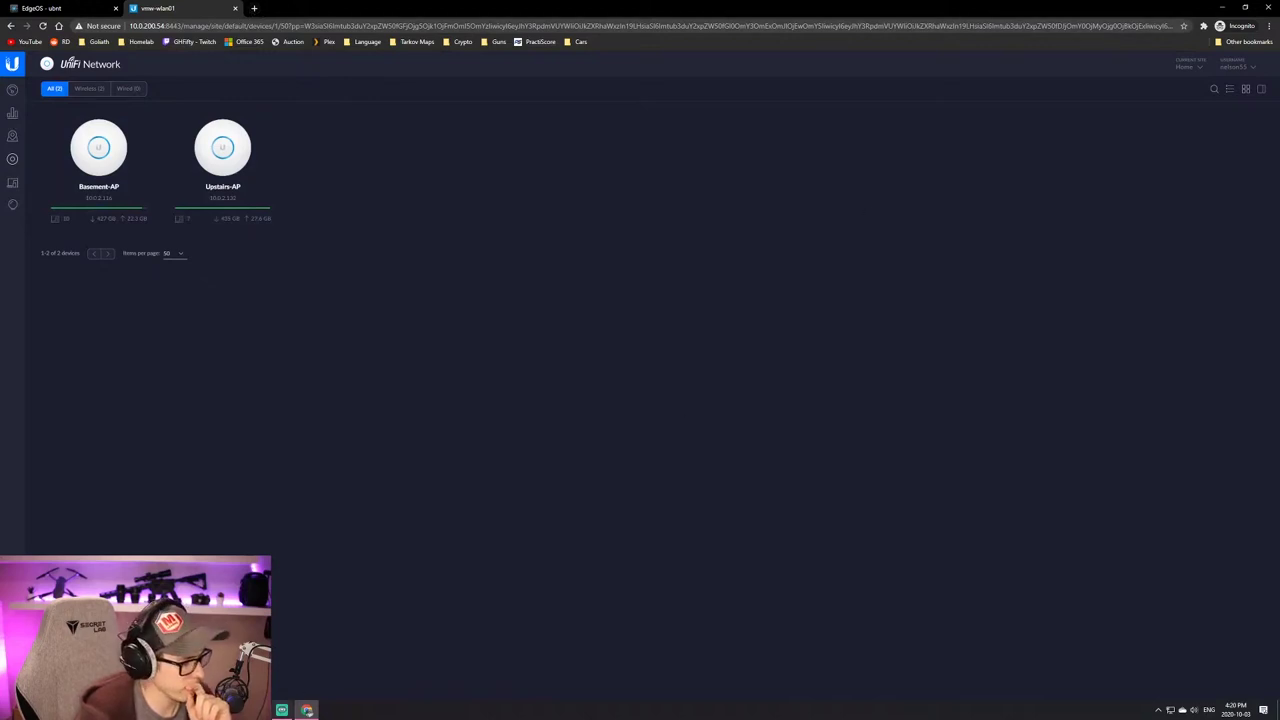
Step: Switch to SuperPuTTY and open the C3560G-SW1 switch session
{"action": "key", "text": "alt+Tab"}
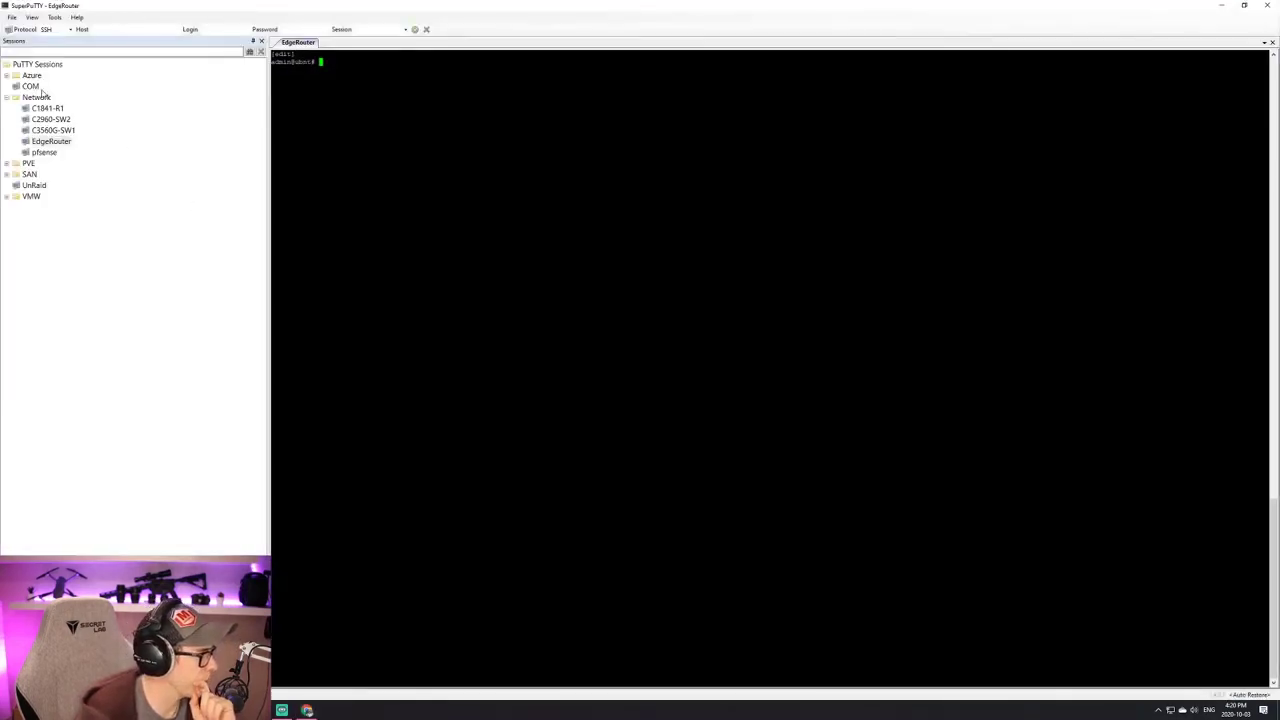
{"action": "left_click", "coordinate": [52, 132]}
{"action": "double_click", "coordinate": [52, 132]}
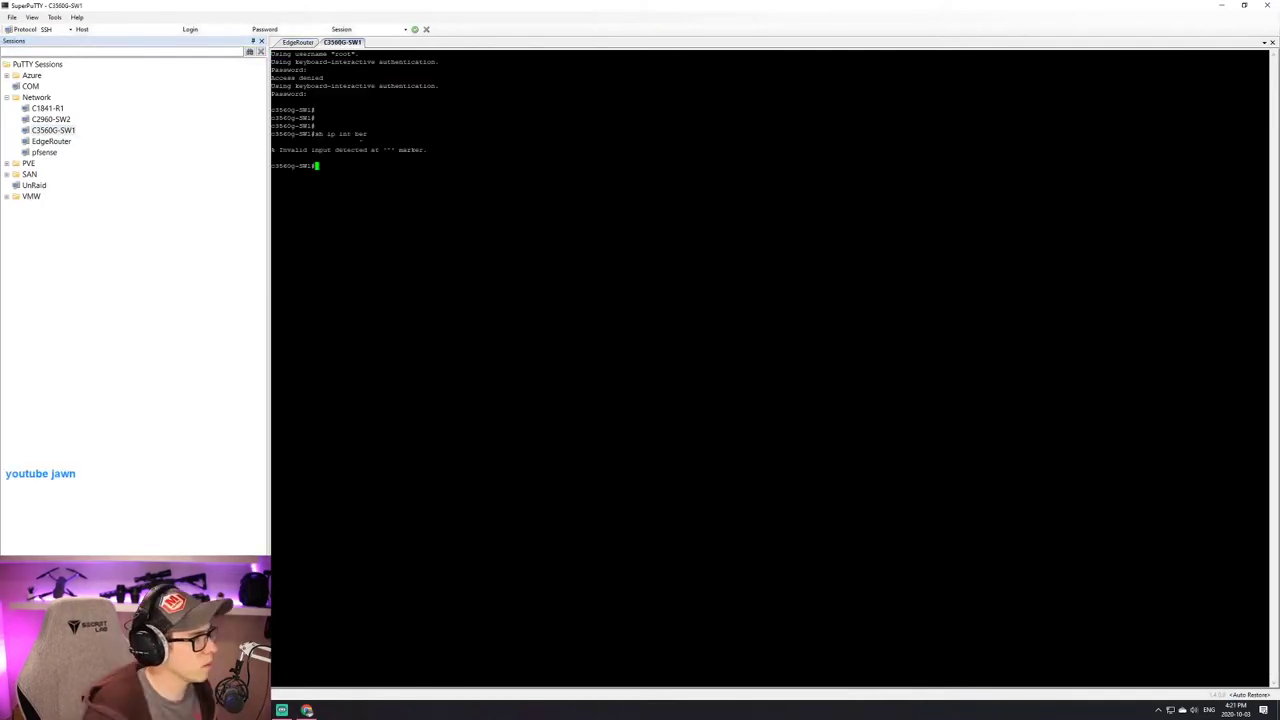
Step: List the switch's interfaces with the corrected command "sh ip int br"
{"action": "key", "text": "Up"}
{"action": "key", "text": "BackSpace"}
{"action": "key", "text": "BackSpace"}
{"action": "type", "text": "r"}
{"action": "key", "text": "Return"}
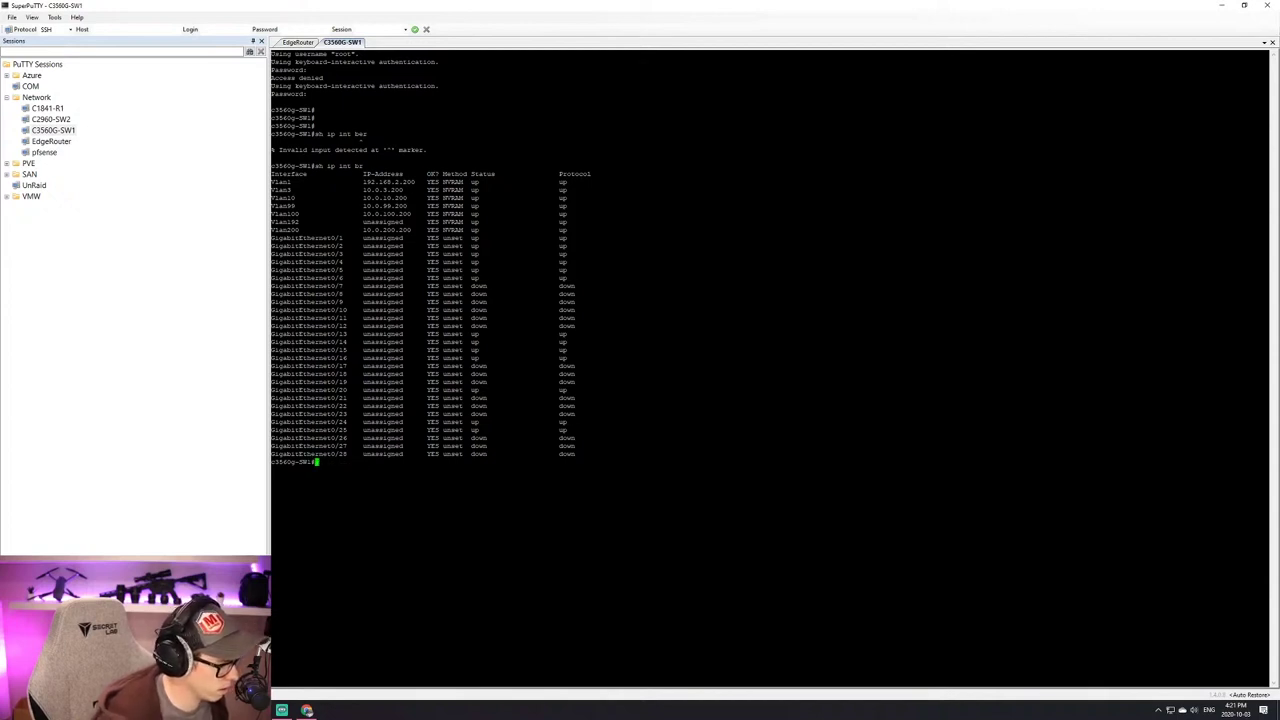
Step: Display the running configuration with "sh run" and page forward to the Basement AP interface, GigabitEthernet0/14
{"action": "type", "text": "sh run"}
{"action": "key", "text": "Return"}
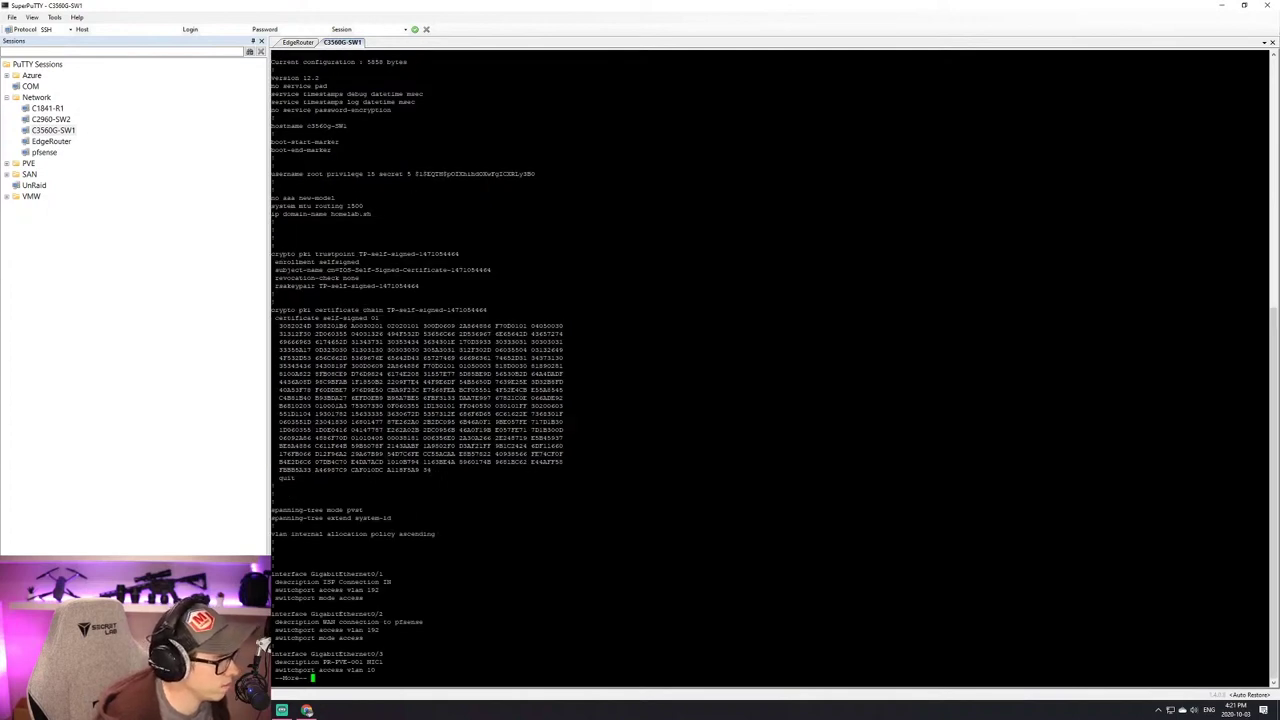
{"action": "key", "text": "space"}
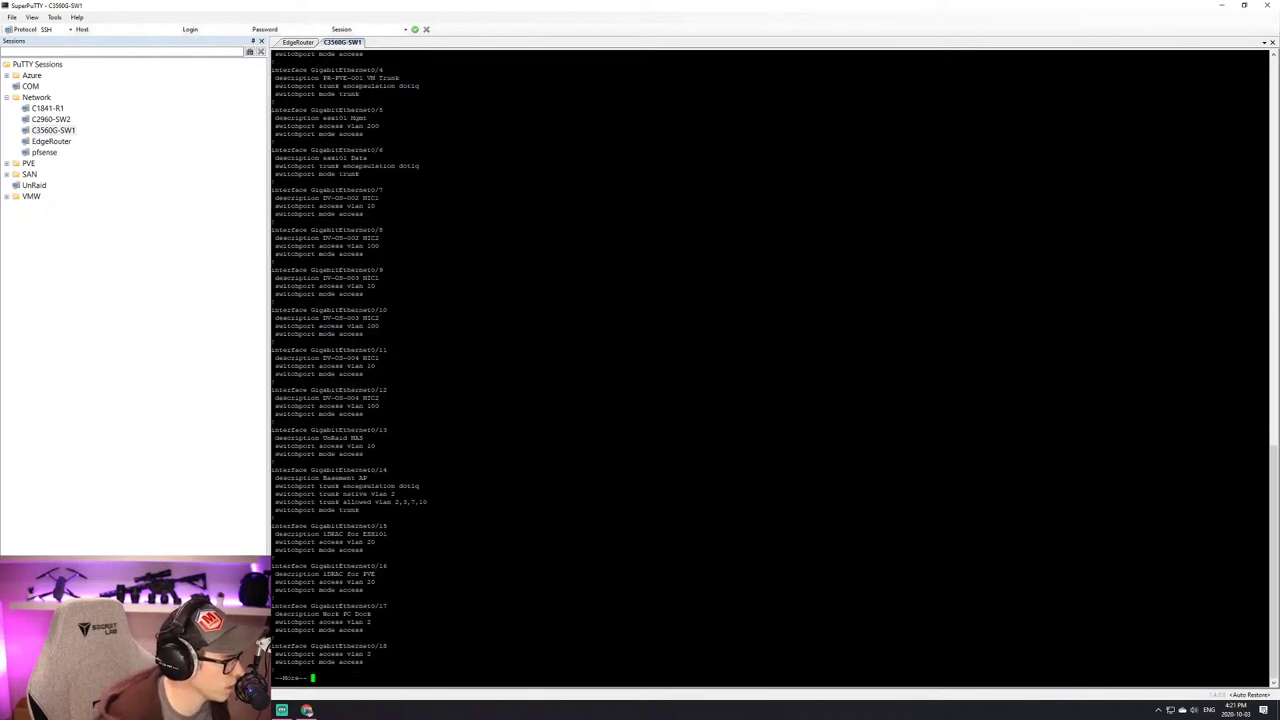
Step: Highlight the Basement AP port's configuration block, including its native VLAN and allowed VLAN trunk lines
{"action": "left_click_drag", "start_coordinate": [420, 510], "coordinate": [273, 470]}
{"action": "left_click_drag", "start_coordinate": [273, 516], "coordinate": [273, 470]}
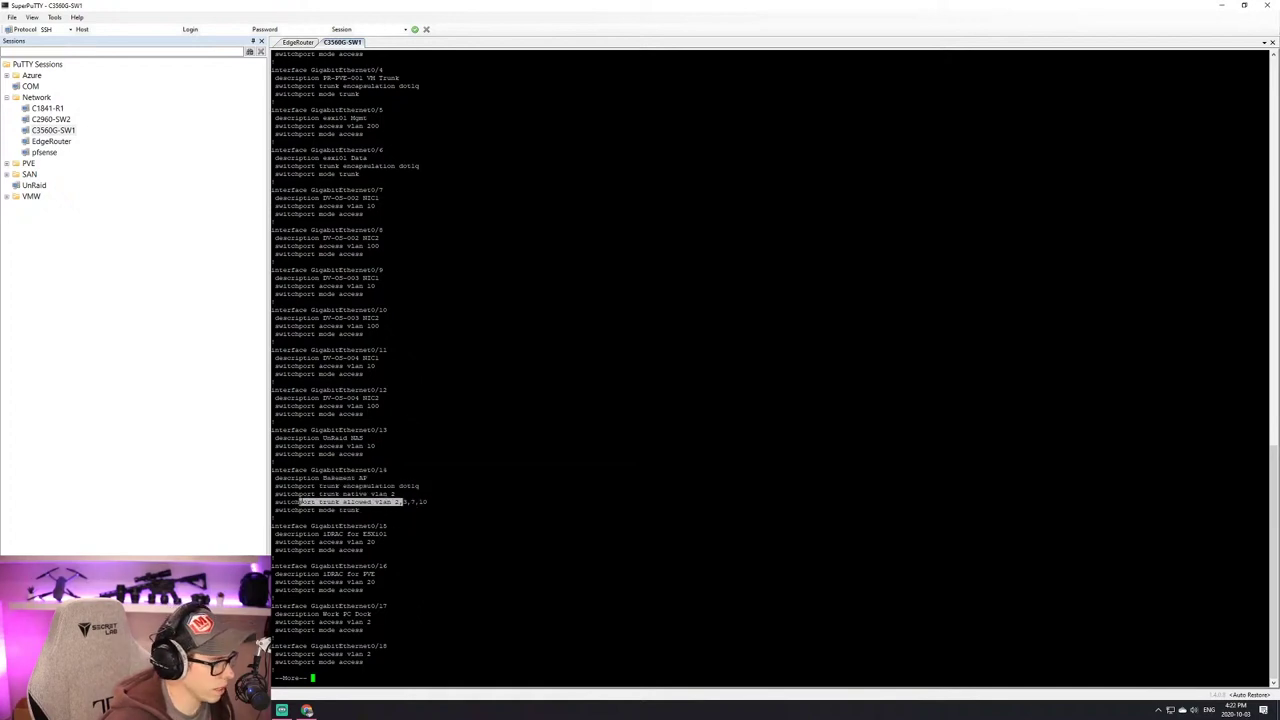
{"action": "triple_click", "coordinate": [305, 494]}
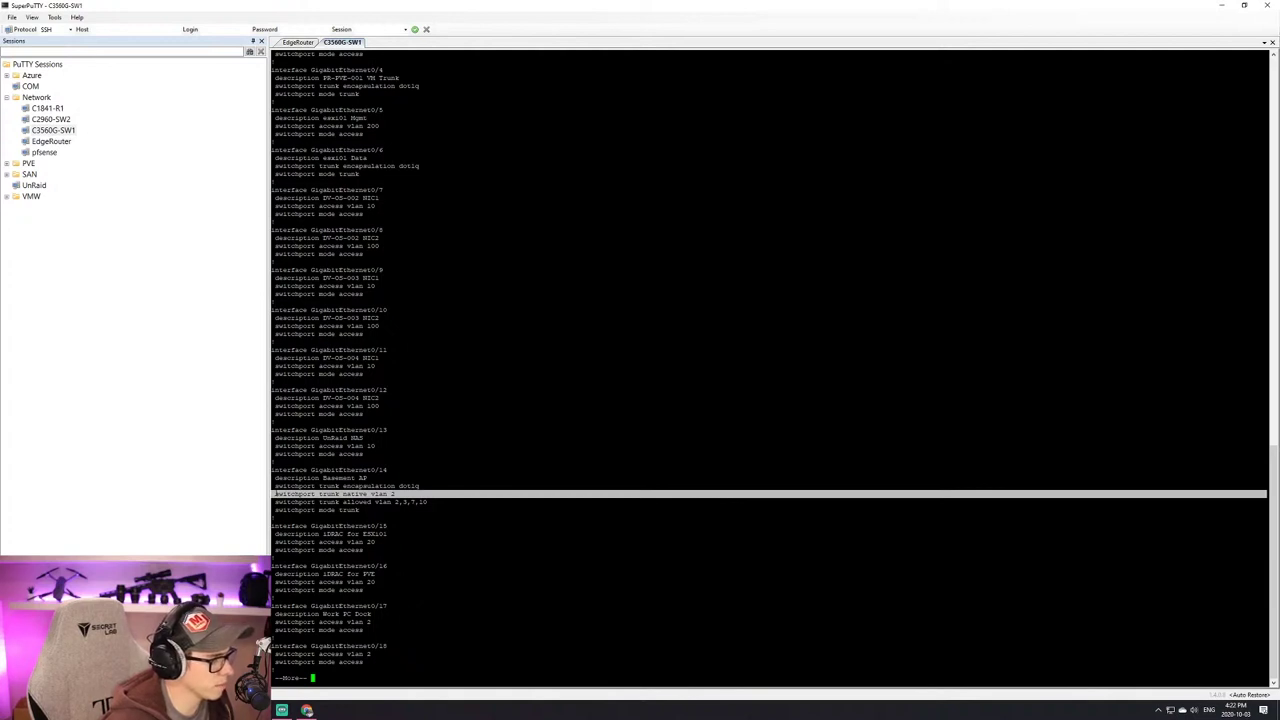
{"action": "triple_click", "coordinate": [284, 494]}
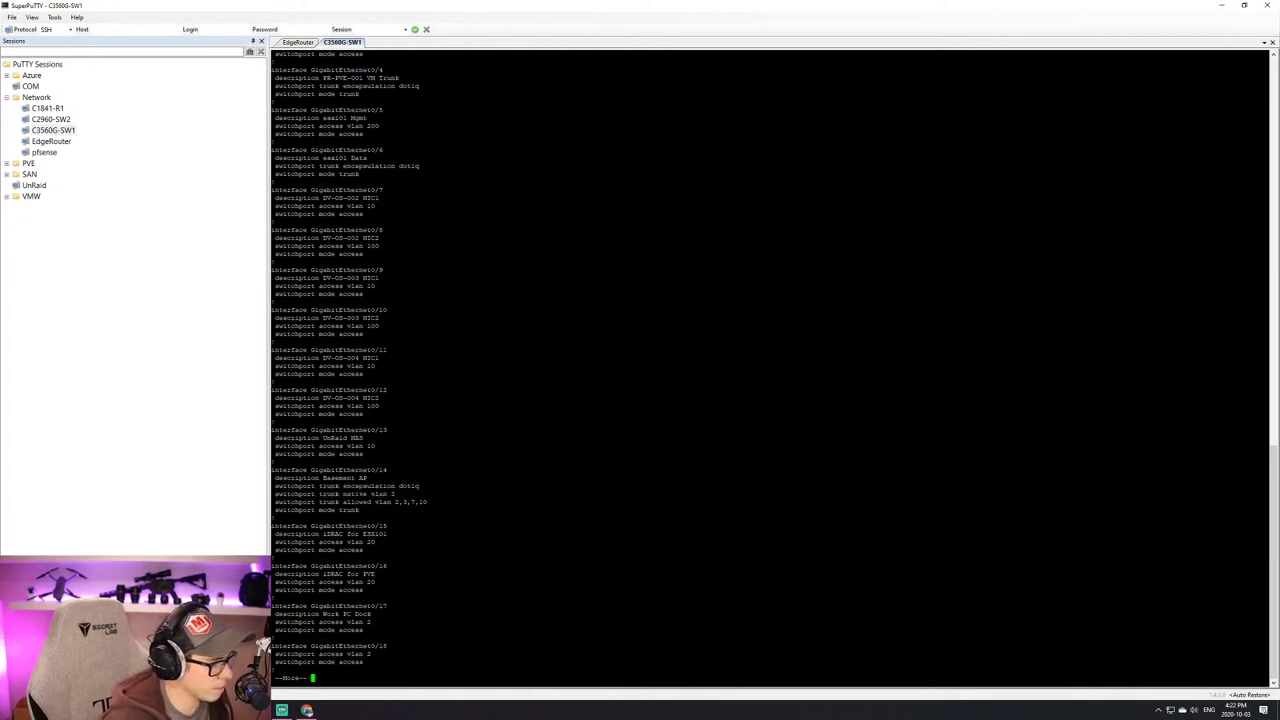
{"action": "triple_click", "coordinate": [284, 502]}
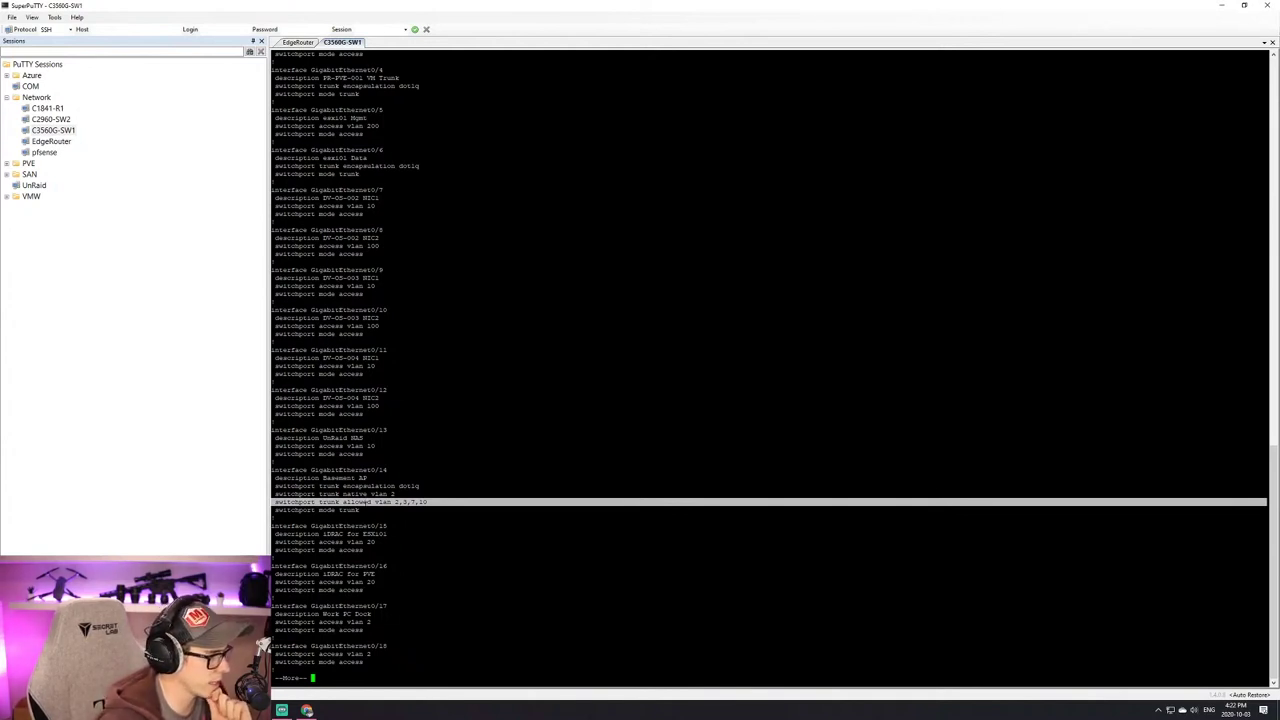
{"action": "left_click_drag", "start_coordinate": [400, 511], "coordinate": [272, 469]}
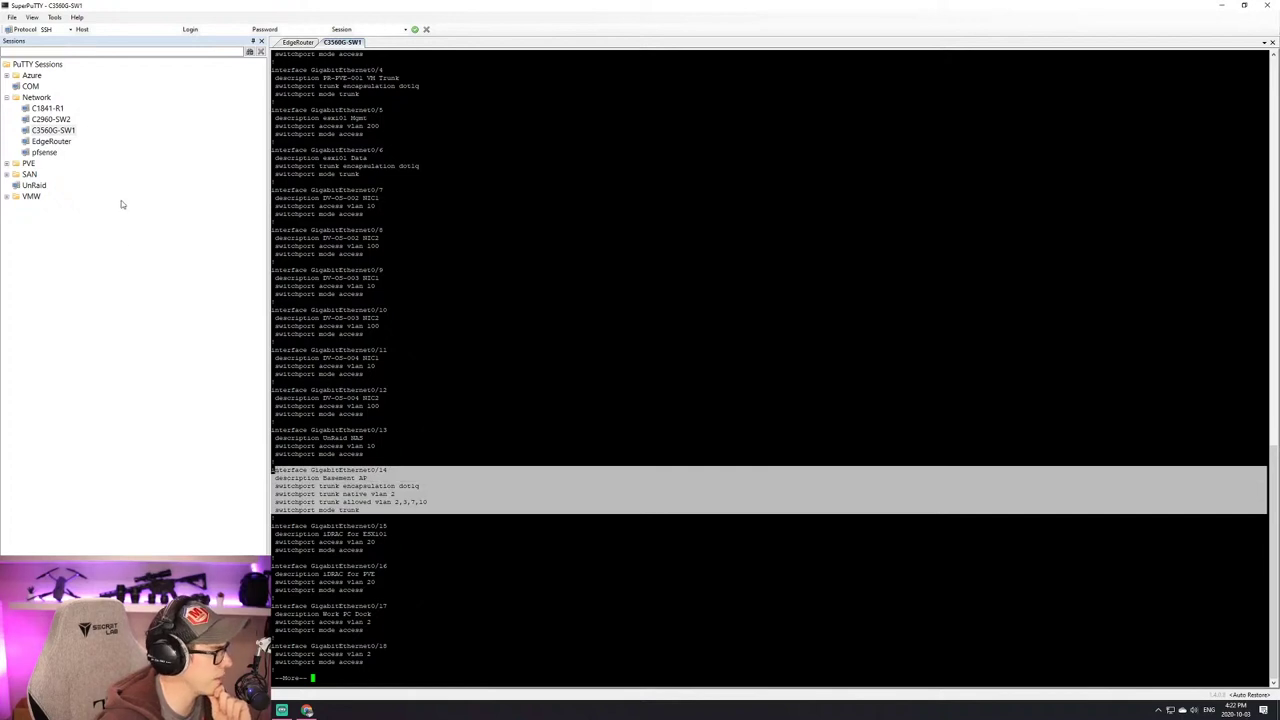
Step: Open the C2960-SW2 session and display its running configuration down to the FastEthernet interfaces
{"action": "double_click", "coordinate": [50, 119]}
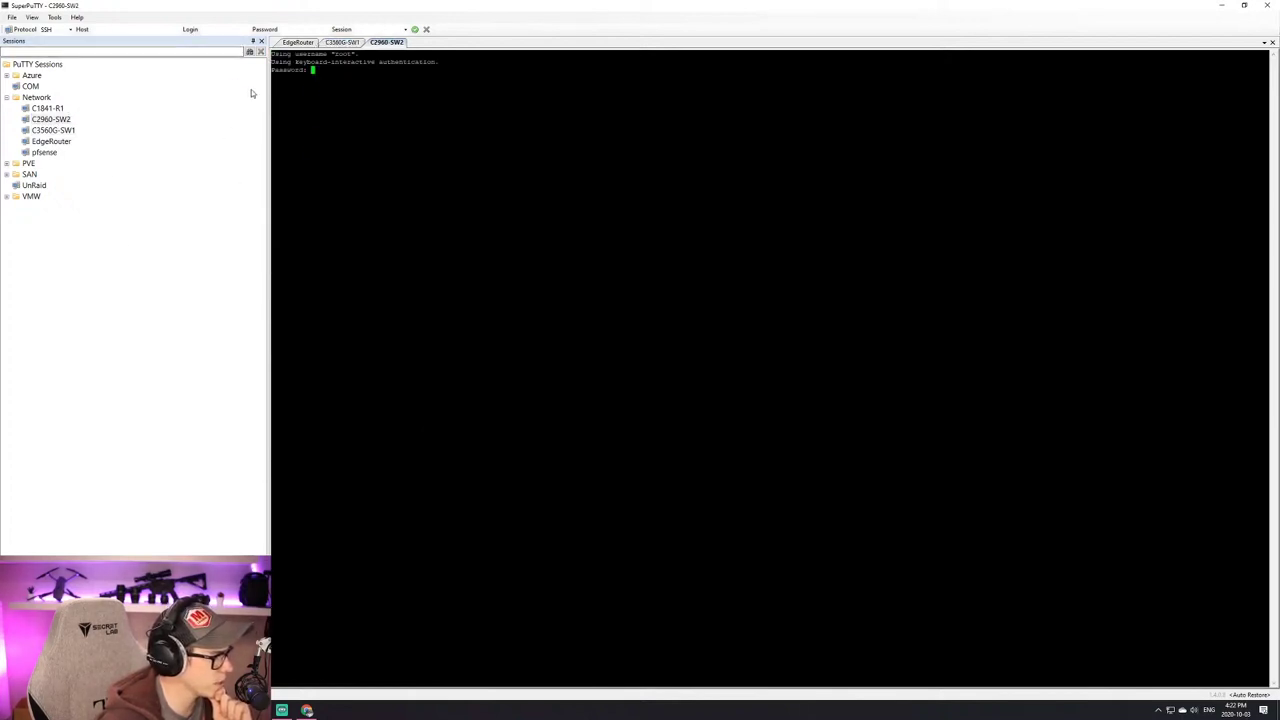
{"action": "double_click", "coordinate": [370, 76]}
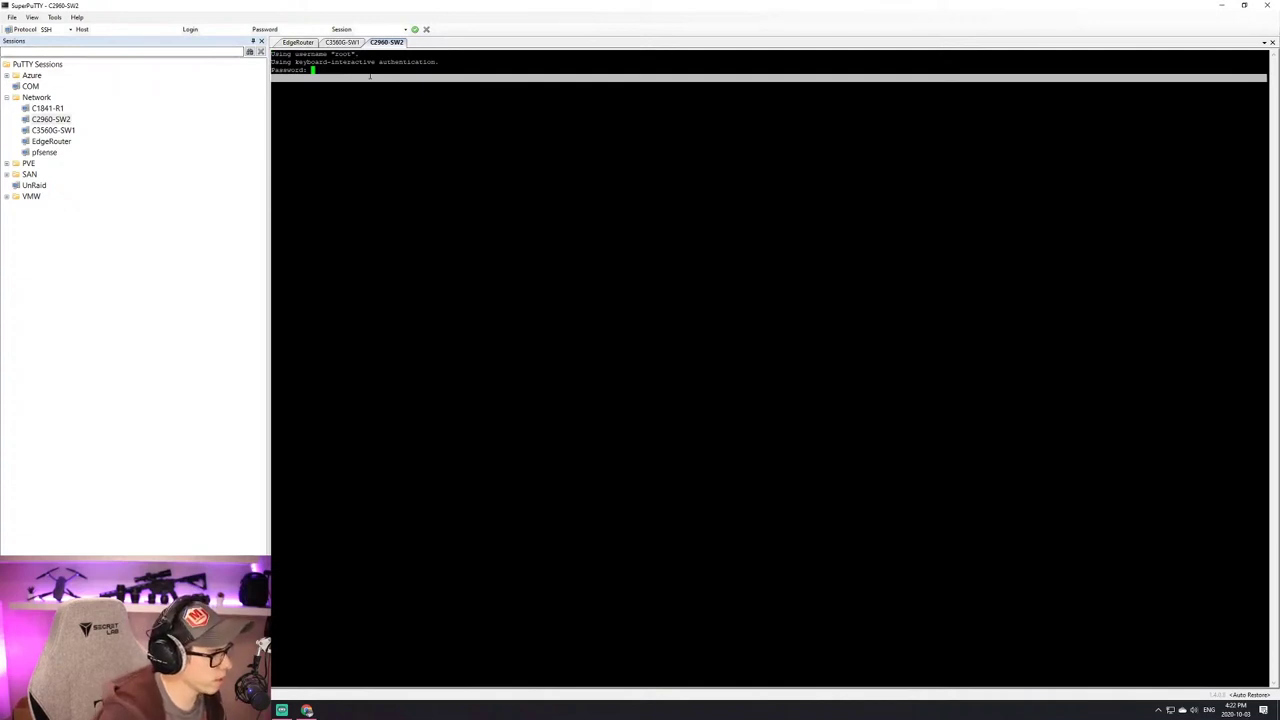
{"action": "left_click", "coordinate": [370, 76]}
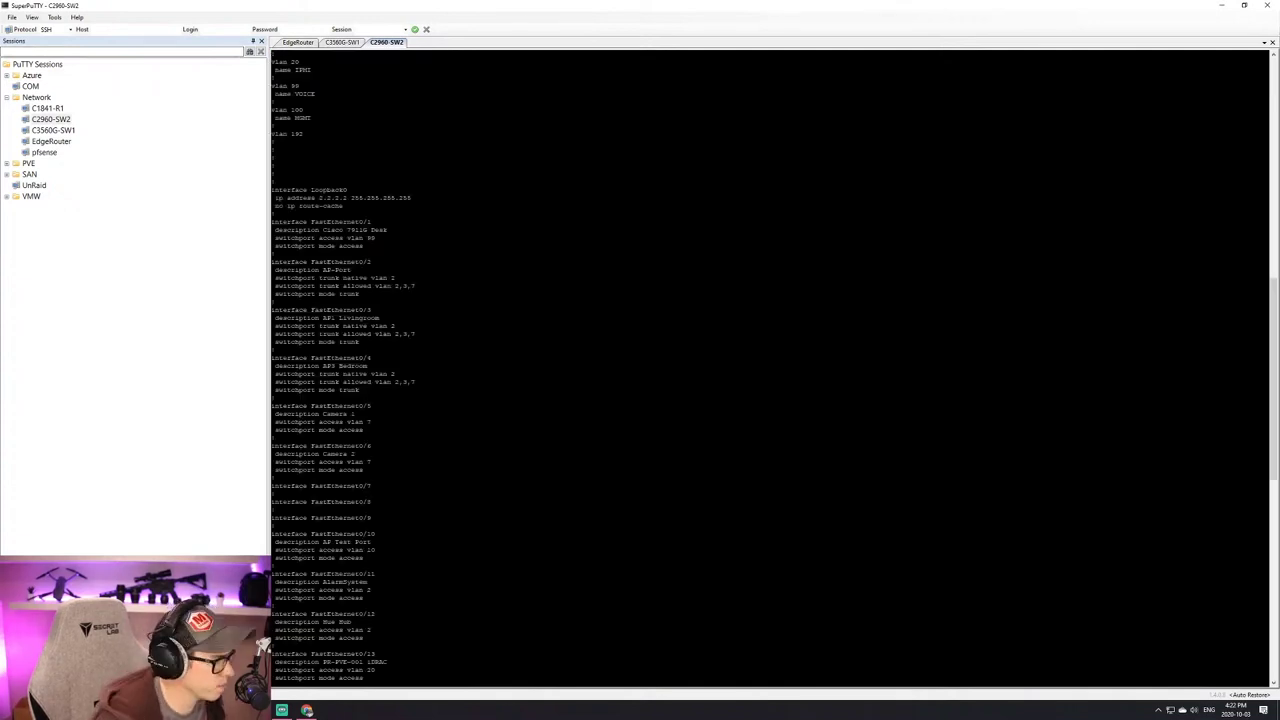
Step: Highlight the AP-Port configuration on FastEthernet0/2, including its native VLAN and allowed VLAN trunk lines
{"action": "left_click_drag", "start_coordinate": [358, 294], "coordinate": [272, 262]}
{"action": "left_click_drag", "start_coordinate": [420, 294], "coordinate": [272, 254]}
{"action": "left_click_drag", "start_coordinate": [416, 287], "coordinate": [343, 287]}
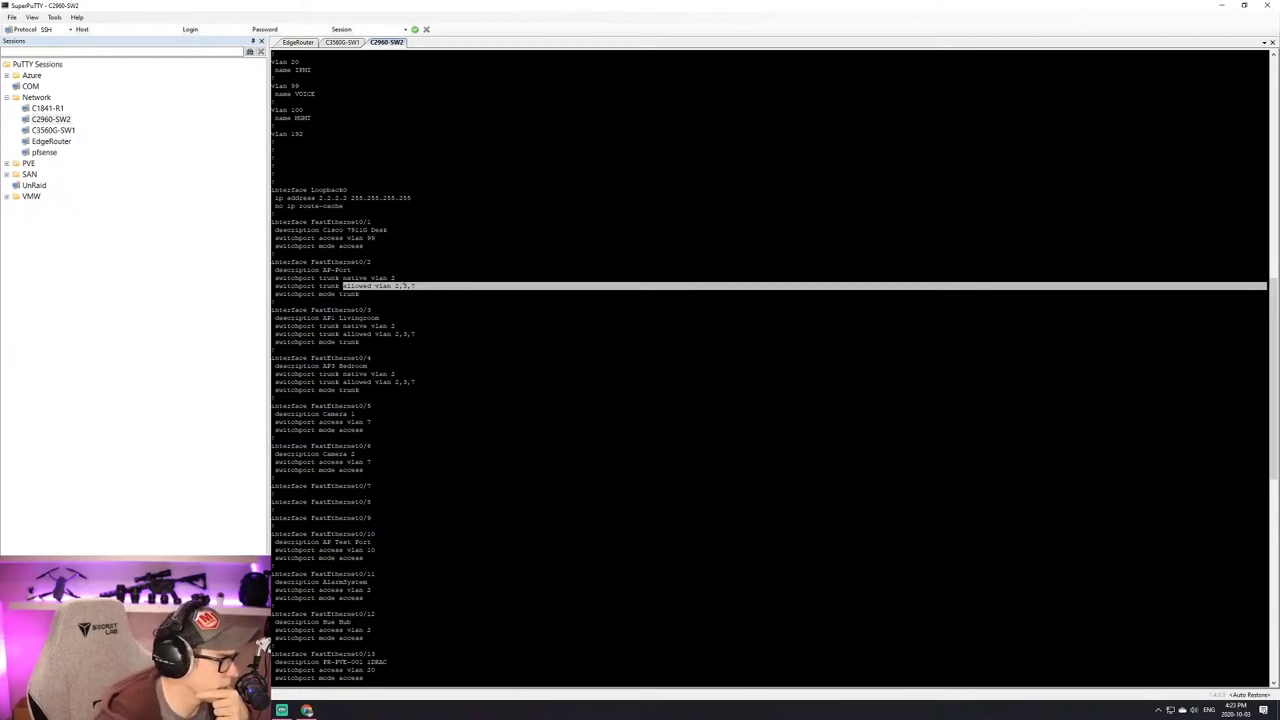
{"action": "left_click_drag", "start_coordinate": [343, 287], "coordinate": [272, 287]}
{"action": "triple_click", "coordinate": [320, 278]}
{"action": "triple_click", "coordinate": [383, 287]}
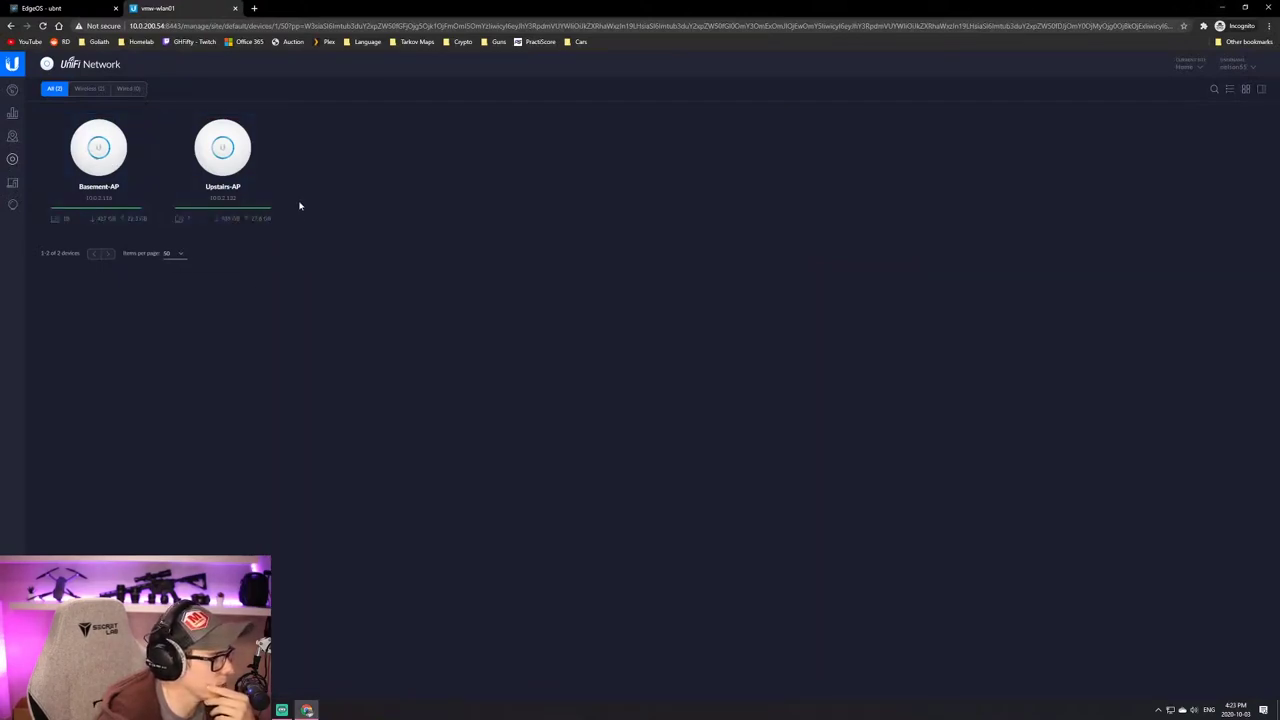
Step: Switch to the EdgeRouter's web interface, show its DHCP servers and highlight the LAN scope's subnet
{"action": "key", "text": "ctrl+Tab"}
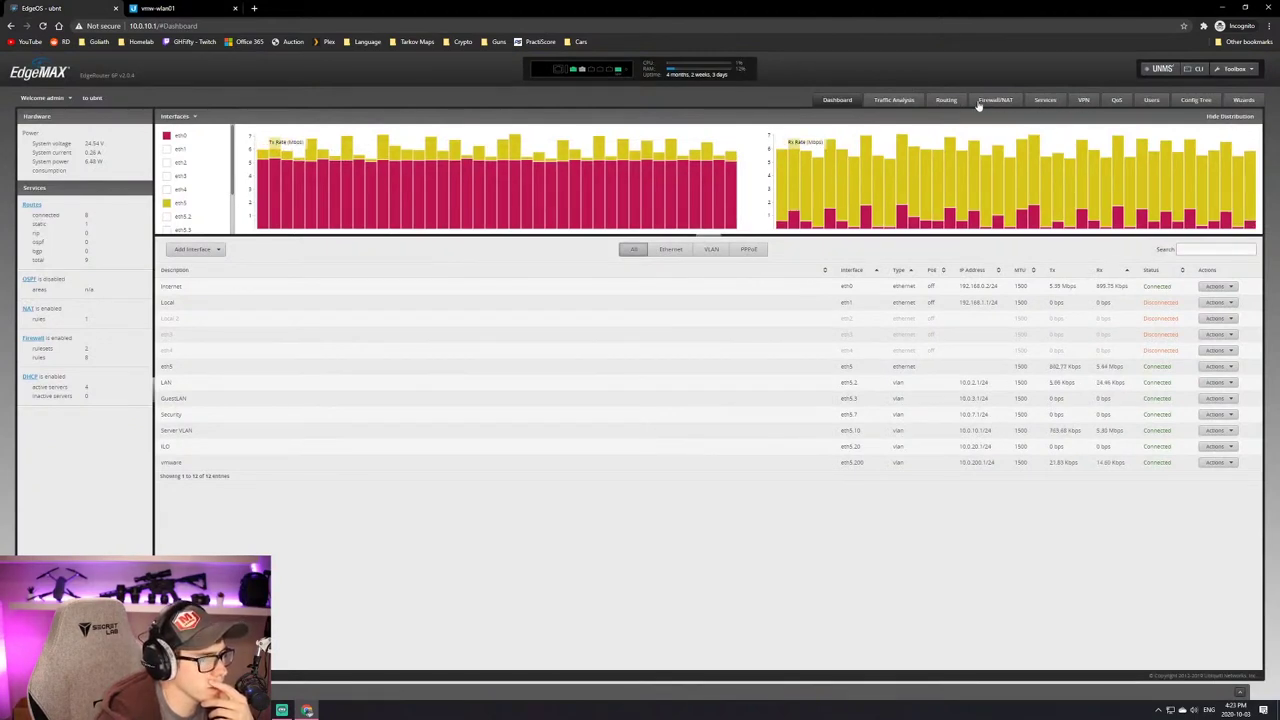
{"action": "left_click", "coordinate": [1045, 100]}
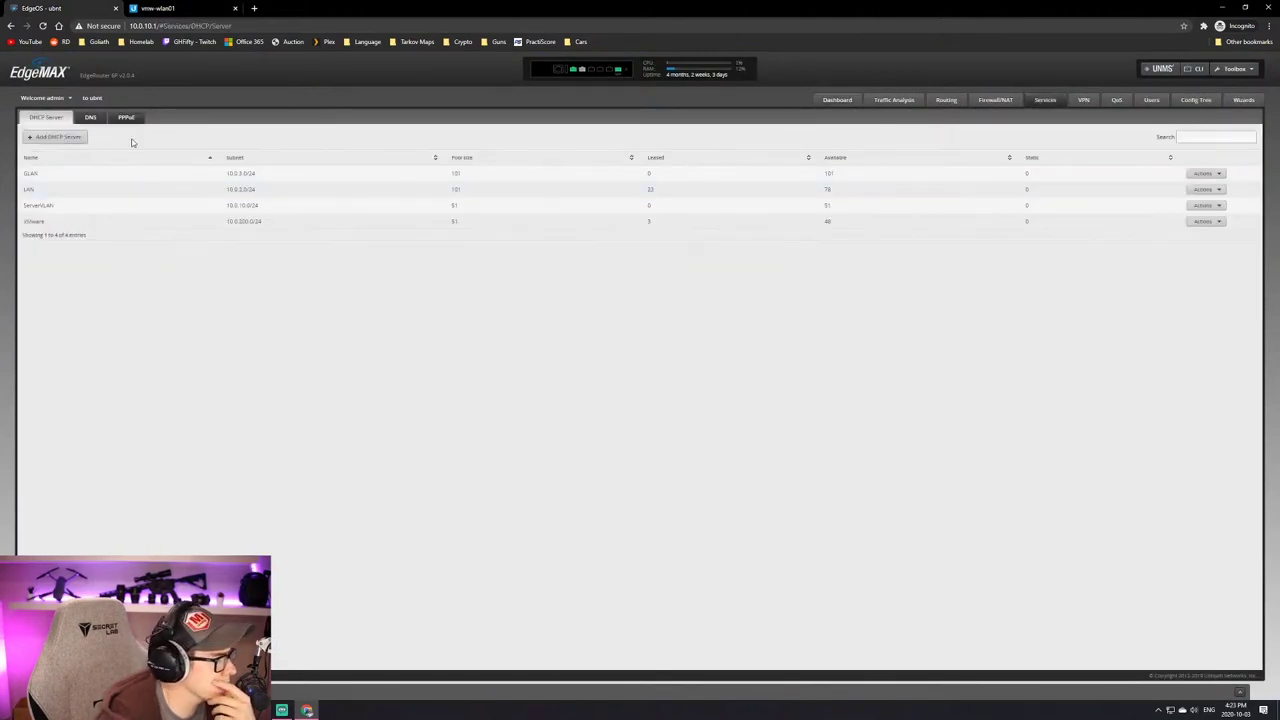
{"action": "left_click_drag", "start_coordinate": [257, 189], "coordinate": [171, 189]}
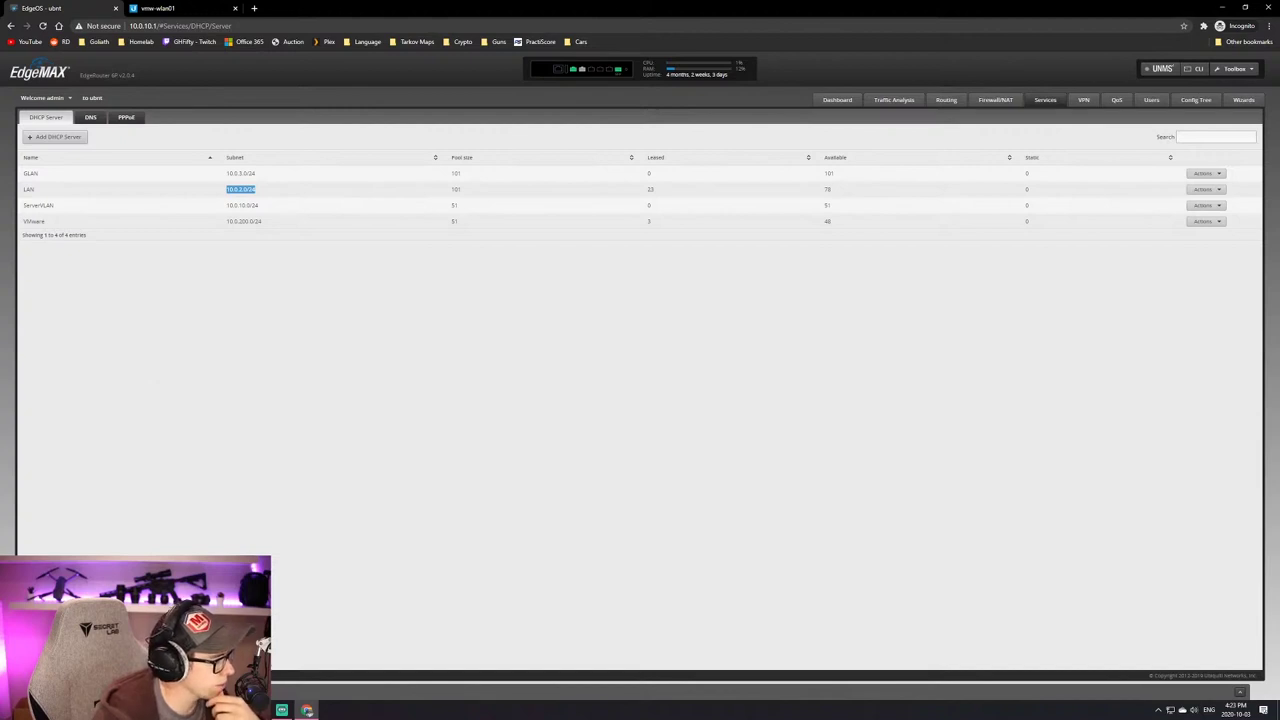
Step: Compare the AP port's trunk settings in the C2960-SW2 terminal with the EdgeRouter's LAN DHCP scope
{"action": "key", "text": "alt+Tab"}
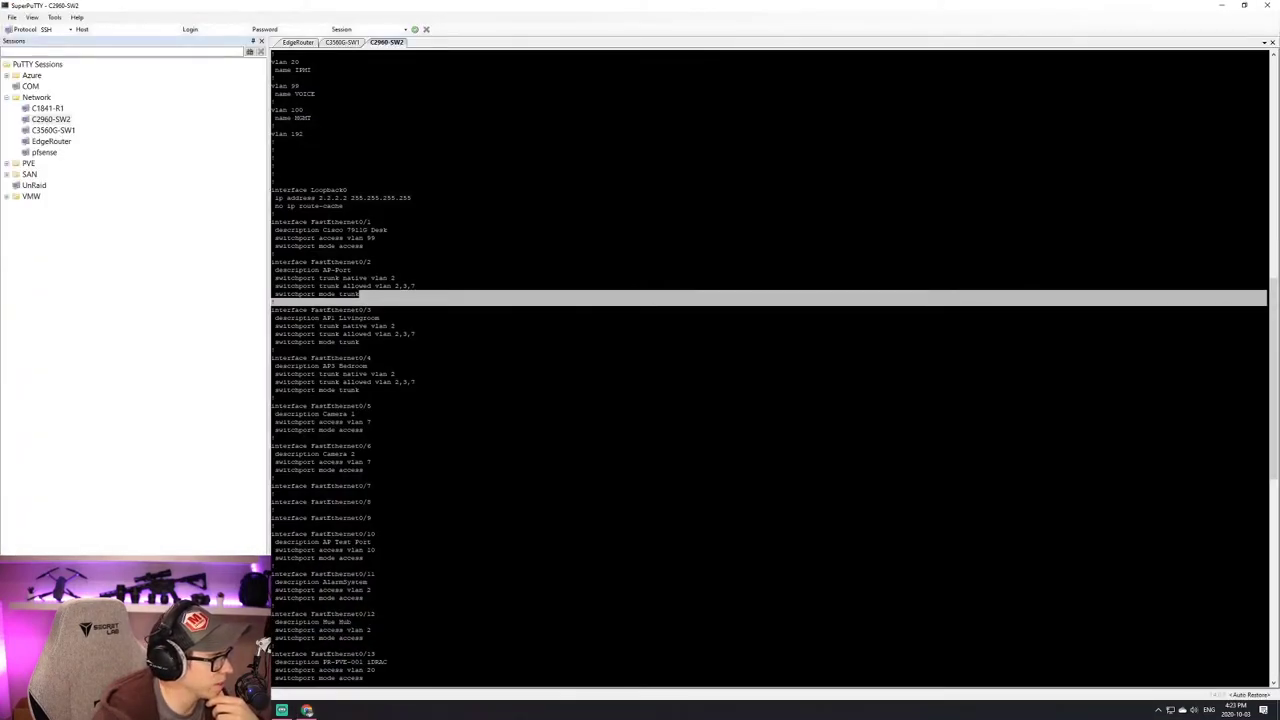
{"action": "key", "text": "alt+Tab"}
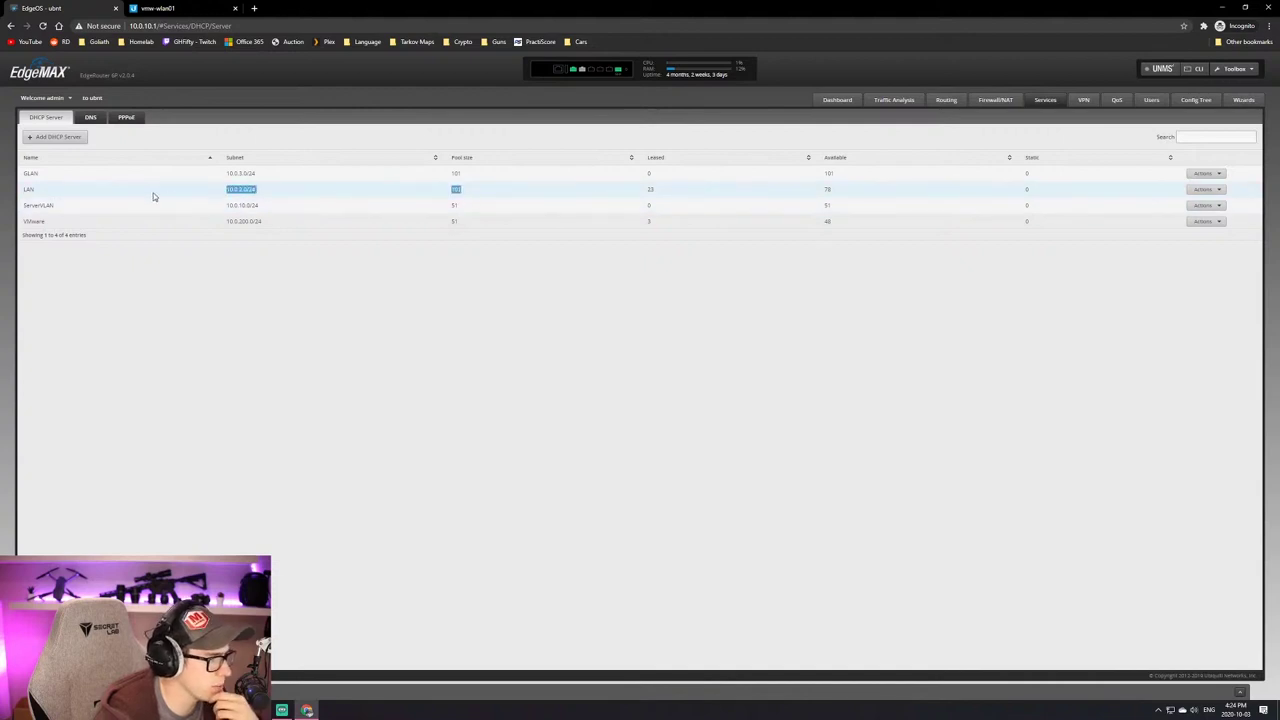
{"action": "left_click_drag", "start_coordinate": [134, 194], "coordinate": [1187, 157]}
Step: Return to the UniFi controller and show the Basement-AP's configuration with its network IP settings
{"action": "left_click", "coordinate": [157, 8]}
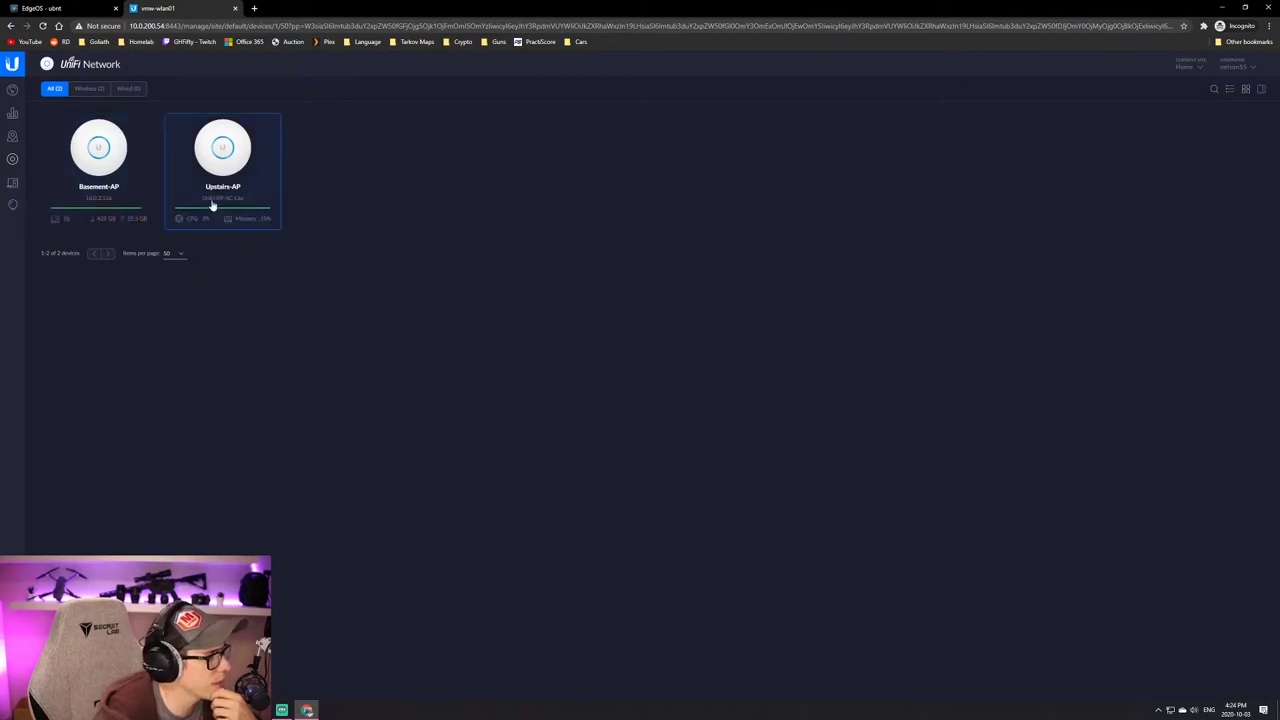
{"action": "mouse_move", "coordinate": [265, 214]}
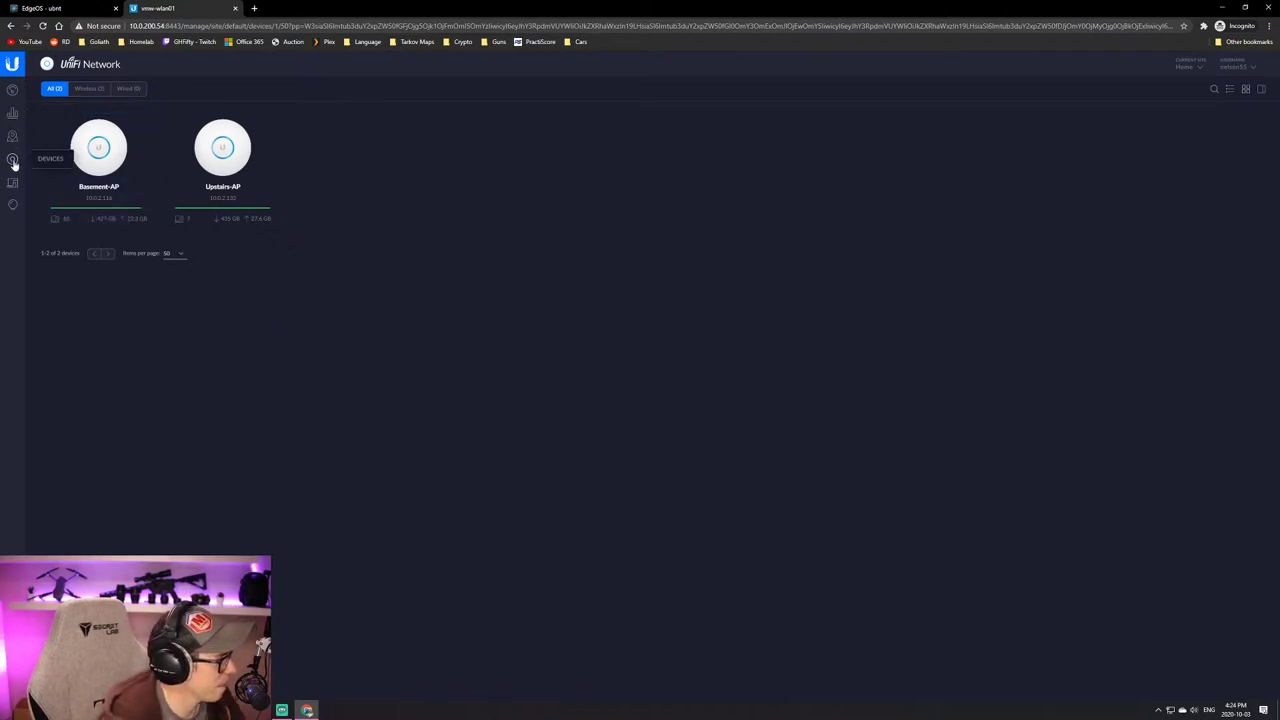
{"action": "left_click", "coordinate": [91, 149]}
{"action": "left_click", "coordinate": [1180, 114]}
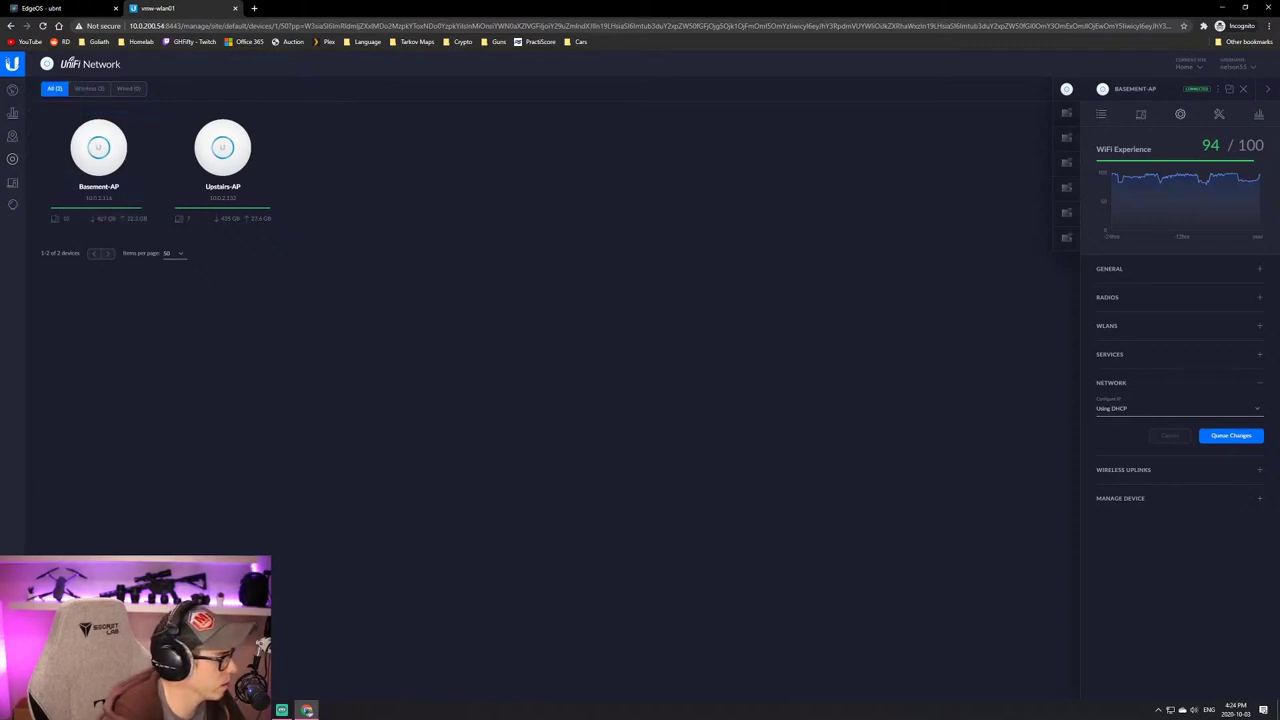
Step: Open the main Wi-Fi network for editing in the UniFi settings and close the Basement-AP details
{"action": "left_click", "coordinate": [12, 690]}
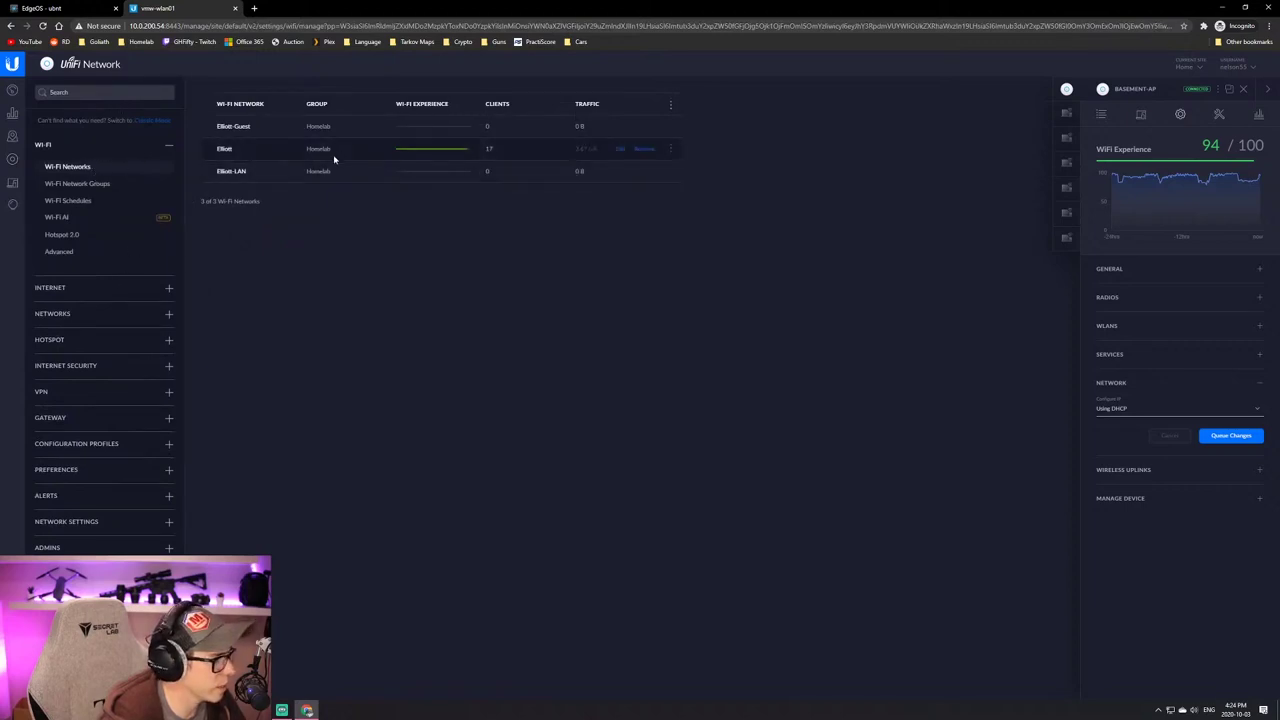
{"action": "left_click", "coordinate": [619, 149]}
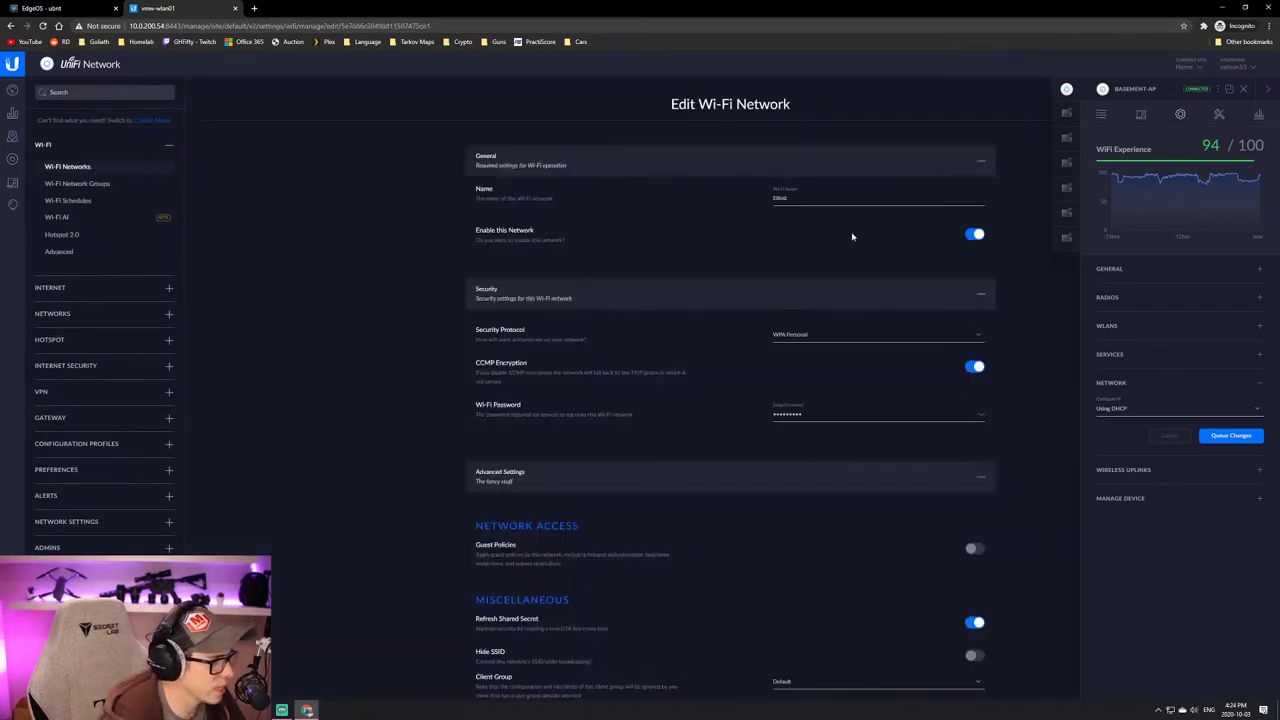
{"action": "left_click", "coordinate": [1244, 90]}
Step: Examine the main Wi-Fi network's advanced settings and highlight the Use a VLAN option
{"action": "scroll", "coordinate": [400, 276], "scroll_direction": "down", "scroll_amount": 5}
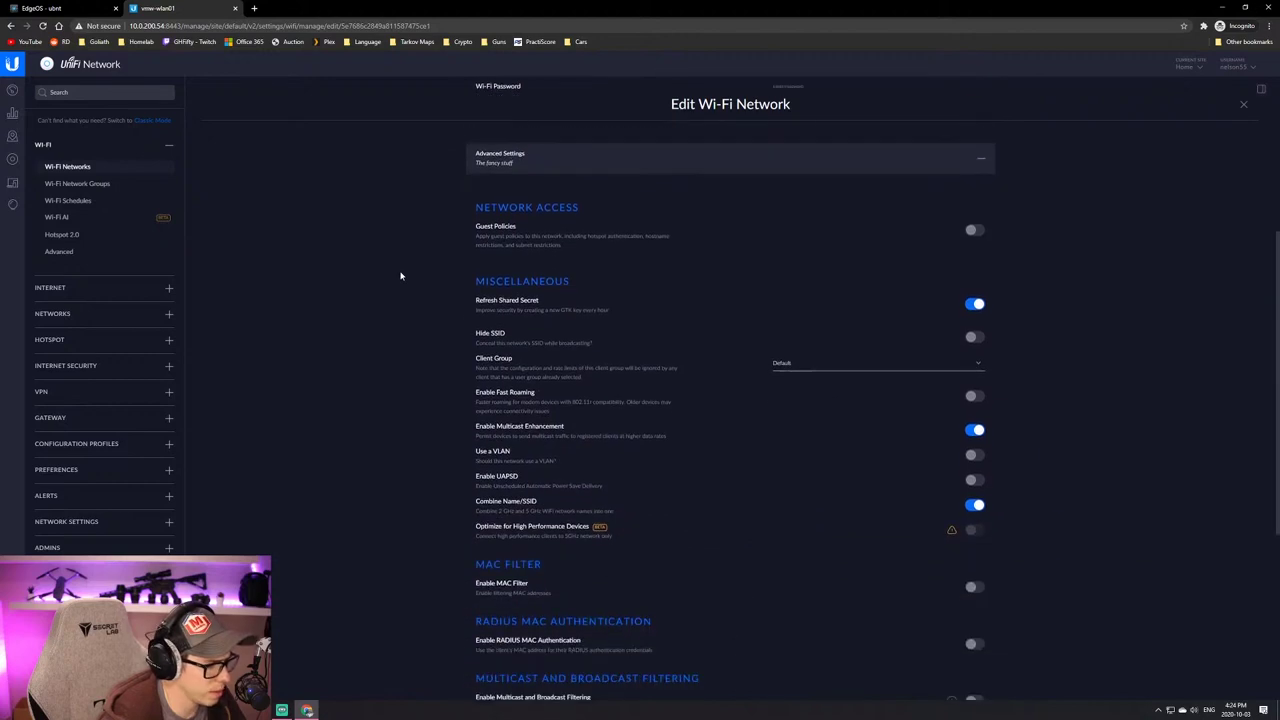
{"action": "scroll", "coordinate": [400, 276], "scroll_direction": "down", "scroll_amount": 1}
{"action": "scroll", "coordinate": [400, 271], "scroll_direction": "up", "scroll_amount": 2}
{"action": "scroll", "coordinate": [371, 329], "scroll_direction": "down", "scroll_amount": 1}
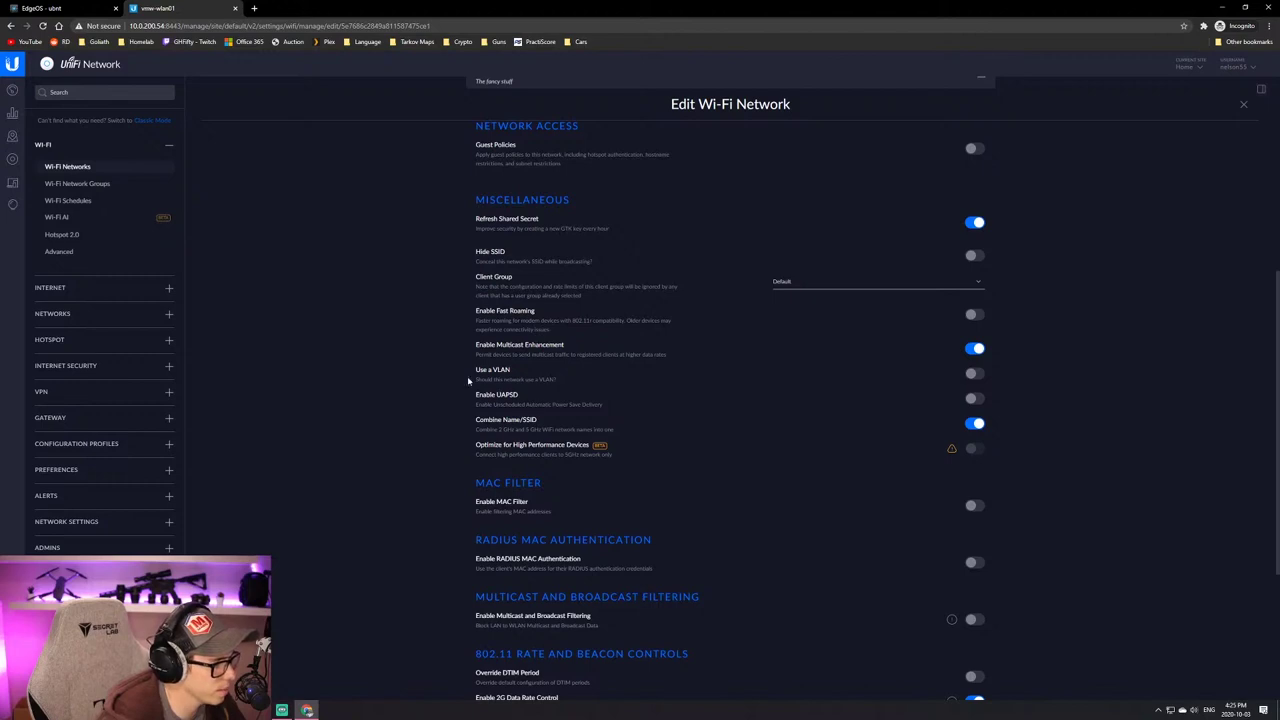
{"action": "mouse_move", "coordinate": [475, 369]}
{"action": "left_mouse_down"}
{"action": "mouse_move", "coordinate": [563, 382]}
{"action": "mouse_move", "coordinate": [476, 369]}
{"action": "left_mouse_up"}
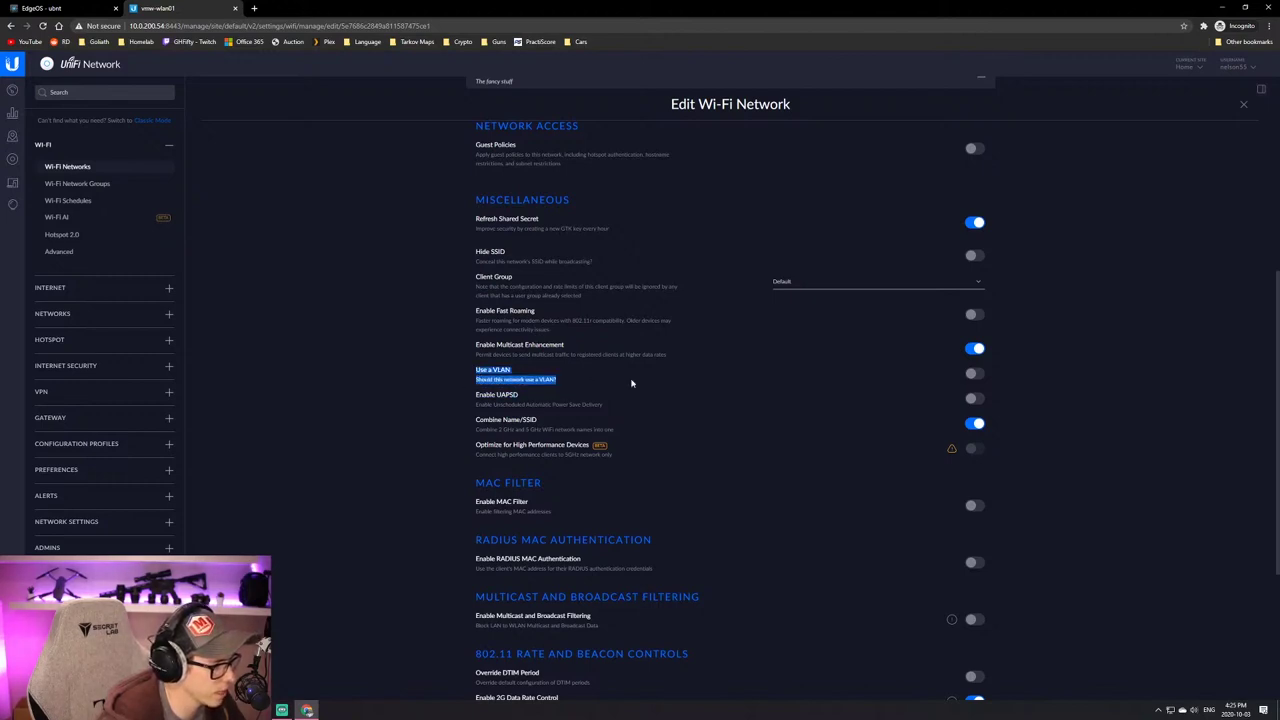
{"action": "scroll", "coordinate": [407, 183], "scroll_direction": "up", "scroll_amount": 4}
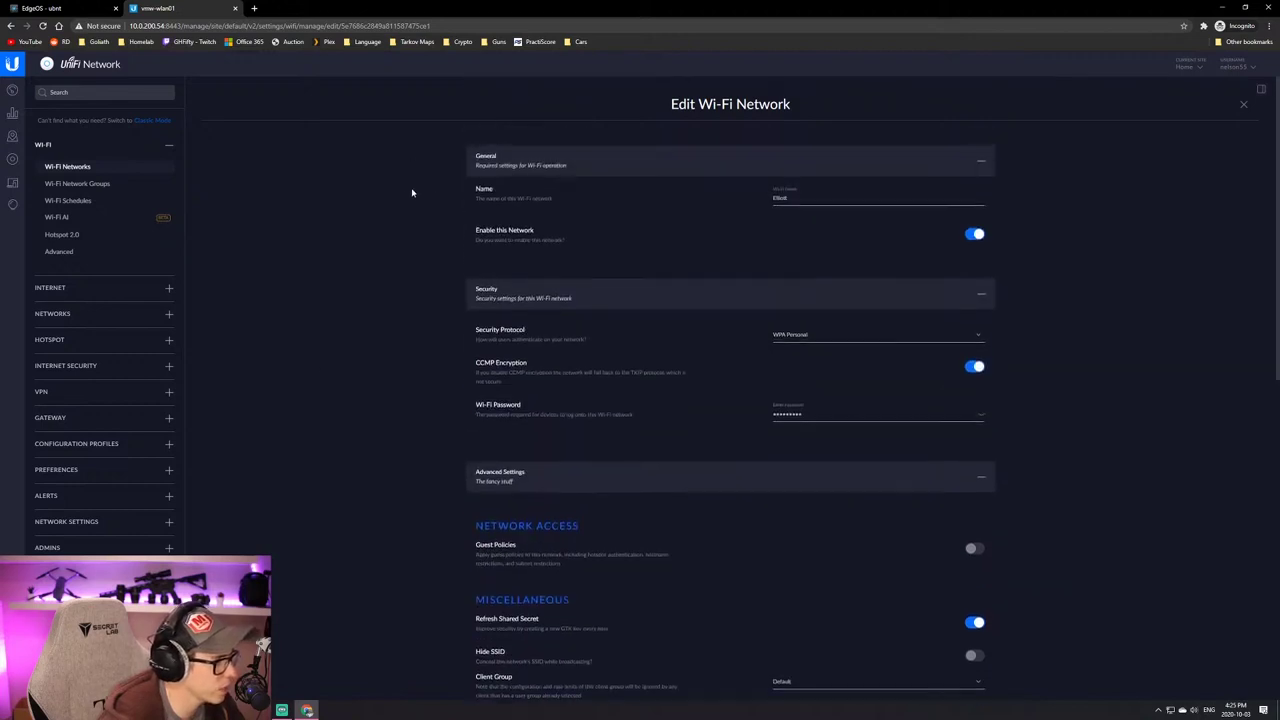
Step: Open the guest Wi-Fi network for editing and show its Use a VLAN and VLAN ID settings
{"action": "left_click", "coordinate": [67, 166]}
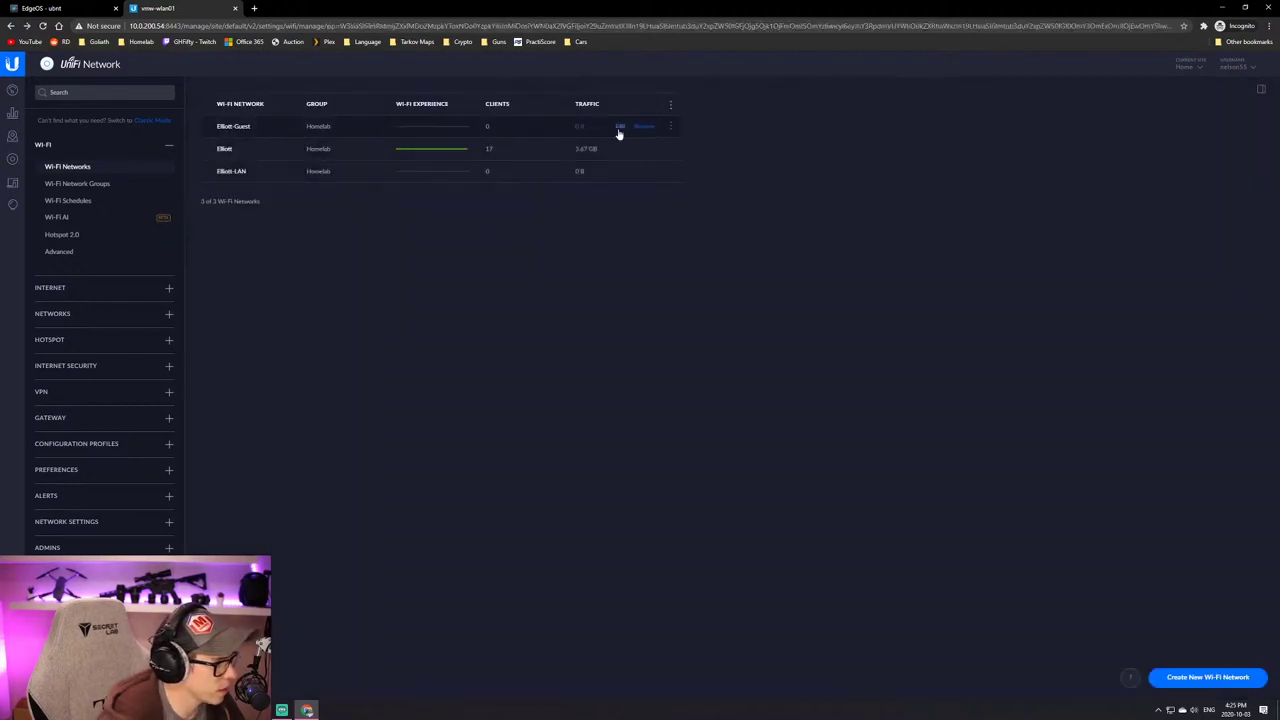
{"action": "left_click", "coordinate": [617, 131]}
{"action": "scroll", "coordinate": [463, 303], "scroll_direction": "down", "scroll_amount": 3}
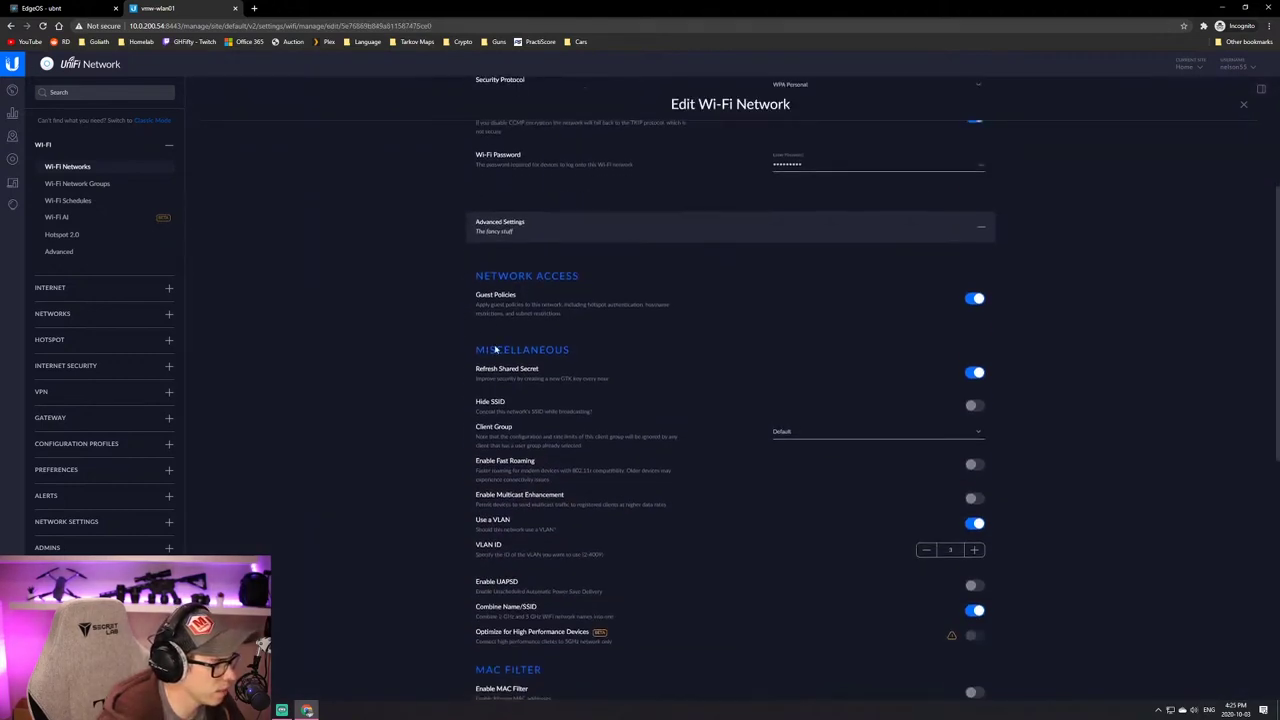
{"action": "scroll", "coordinate": [443, 414], "scroll_direction": "down", "scroll_amount": 2}
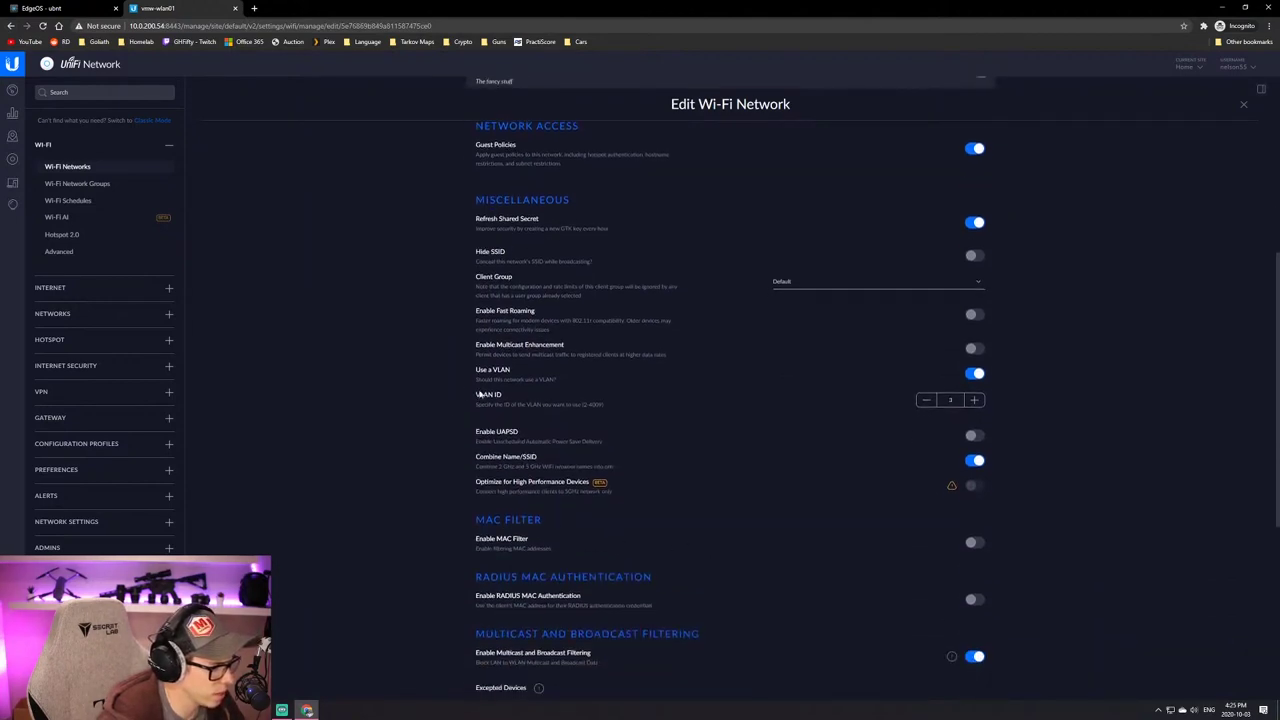
Step: Highlight the guest network's Use a VLAN and VLAN ID settings, and compare them with the allowed VLANs on FastEthernet0/2 of C2960-SW2 in SuperPuTTY
{"action": "left_click_drag", "start_coordinate": [476, 369], "coordinate": [573, 384]}
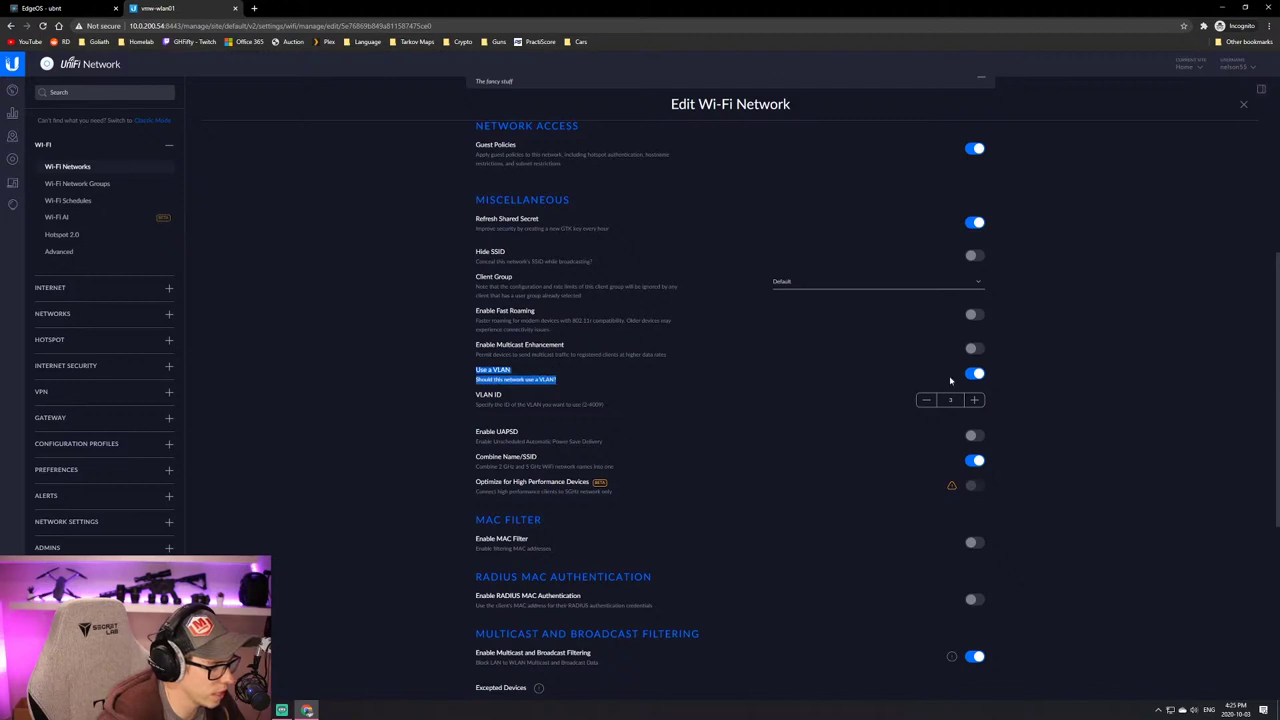
{"action": "left_click_drag", "start_coordinate": [476, 394], "coordinate": [620, 406]}
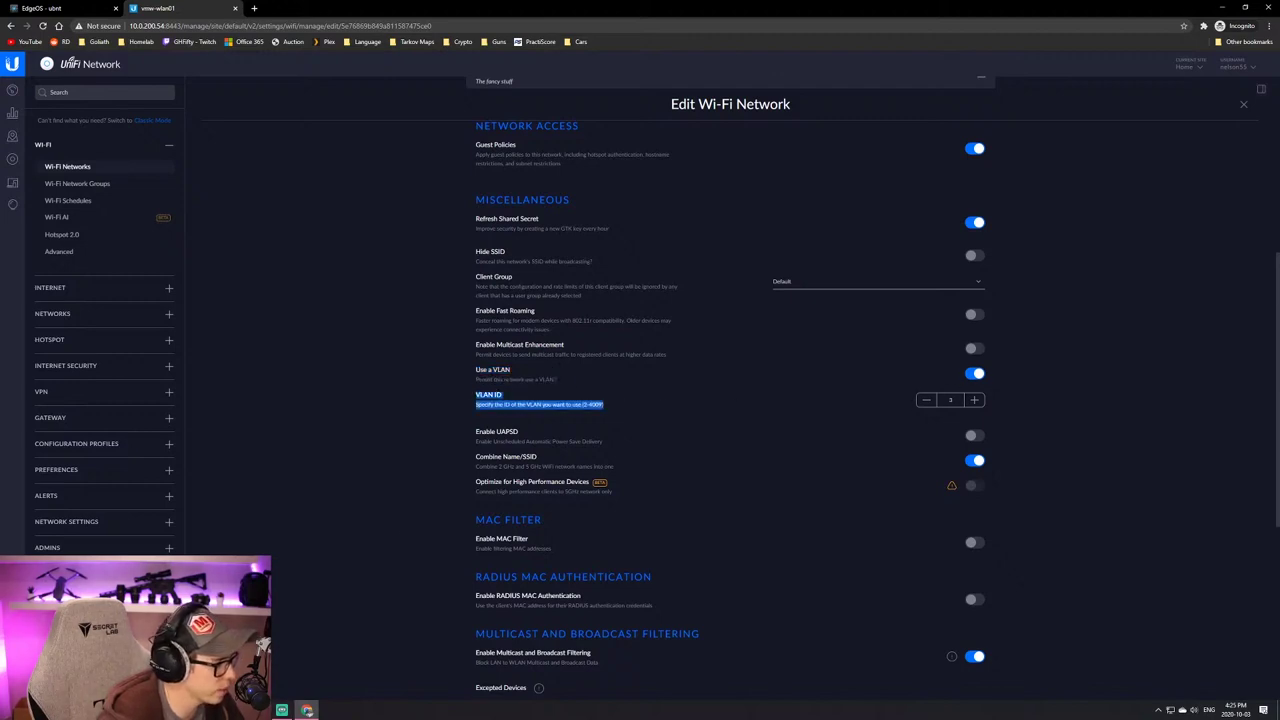
{"action": "left_click", "coordinate": [307, 710]}
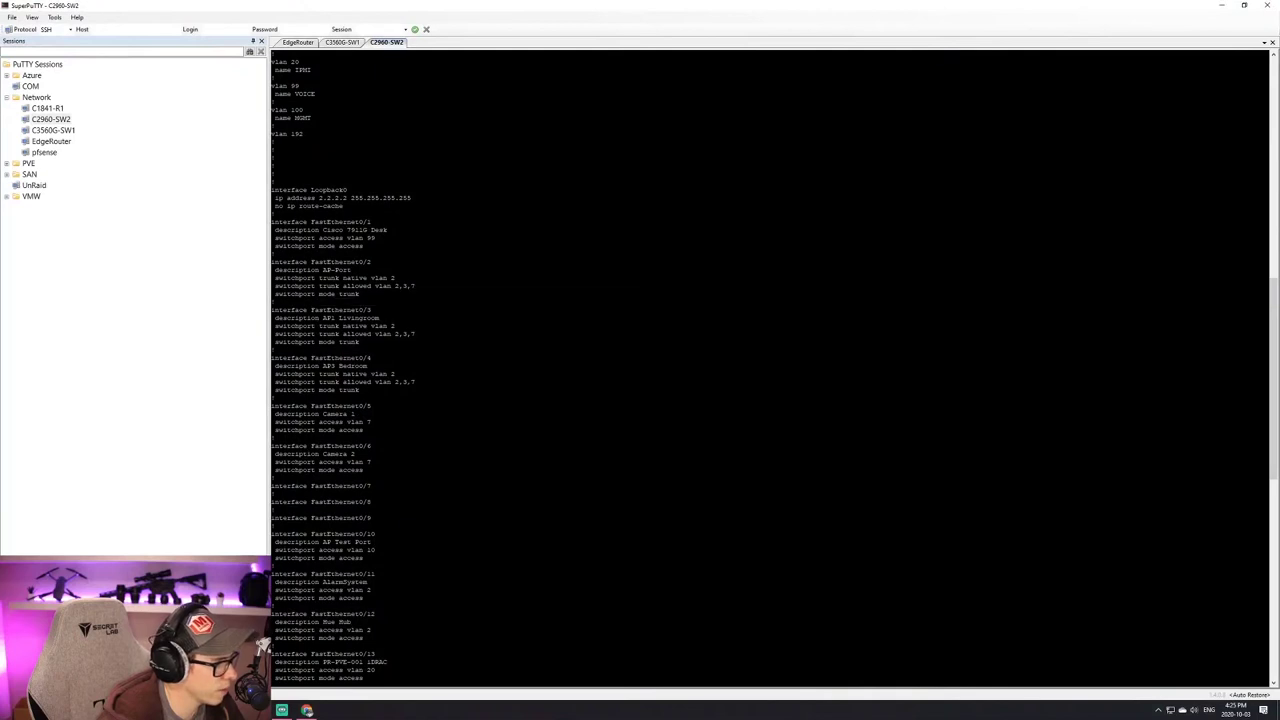
{"action": "left_click_drag", "start_coordinate": [371, 286], "coordinate": [700, 286]}
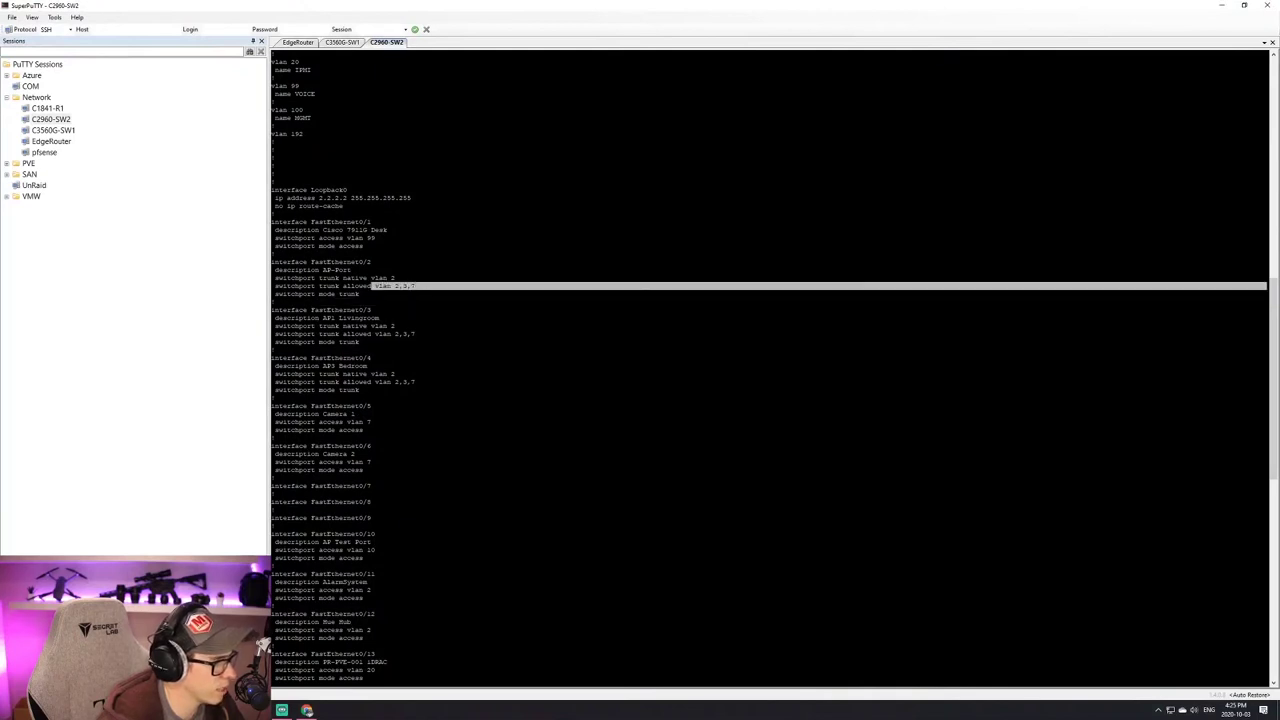
{"action": "left_click", "coordinate": [1219, 11]}
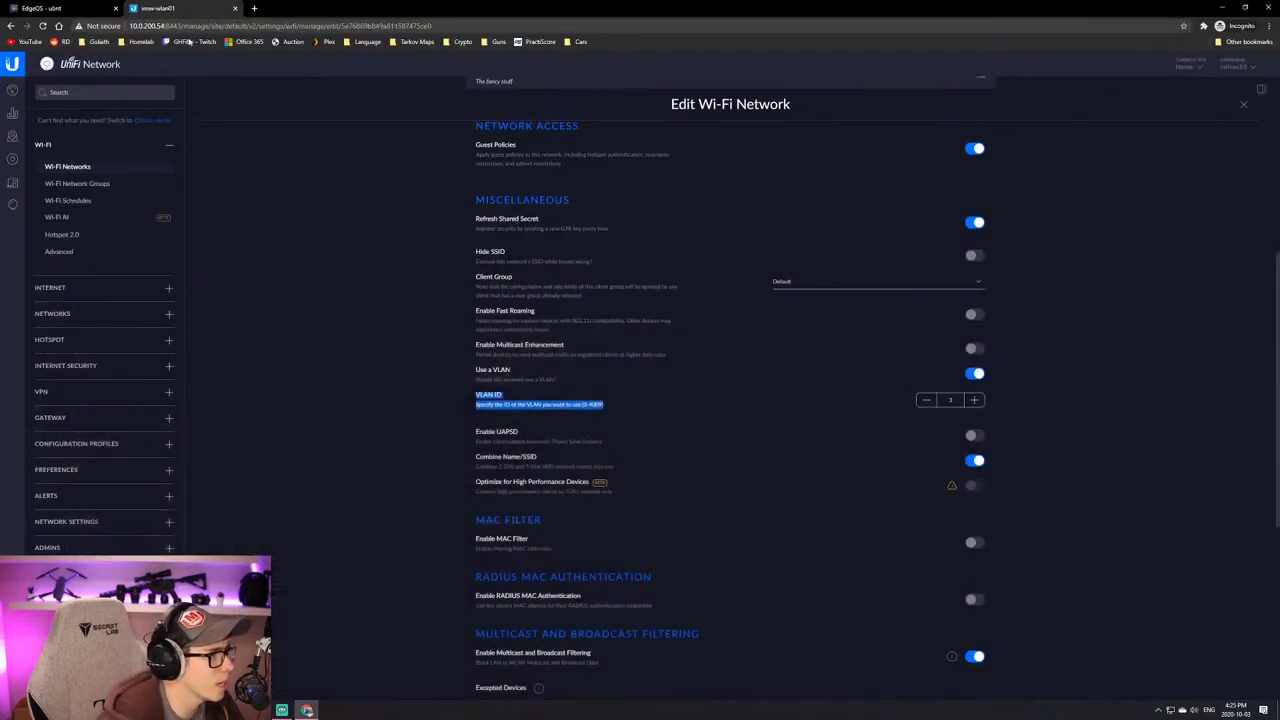
Step: Switch to the EdgeRouter dashboard and highlight the GuestLAN entry's interface and IP address
{"action": "left_click", "coordinate": [40, 8]}
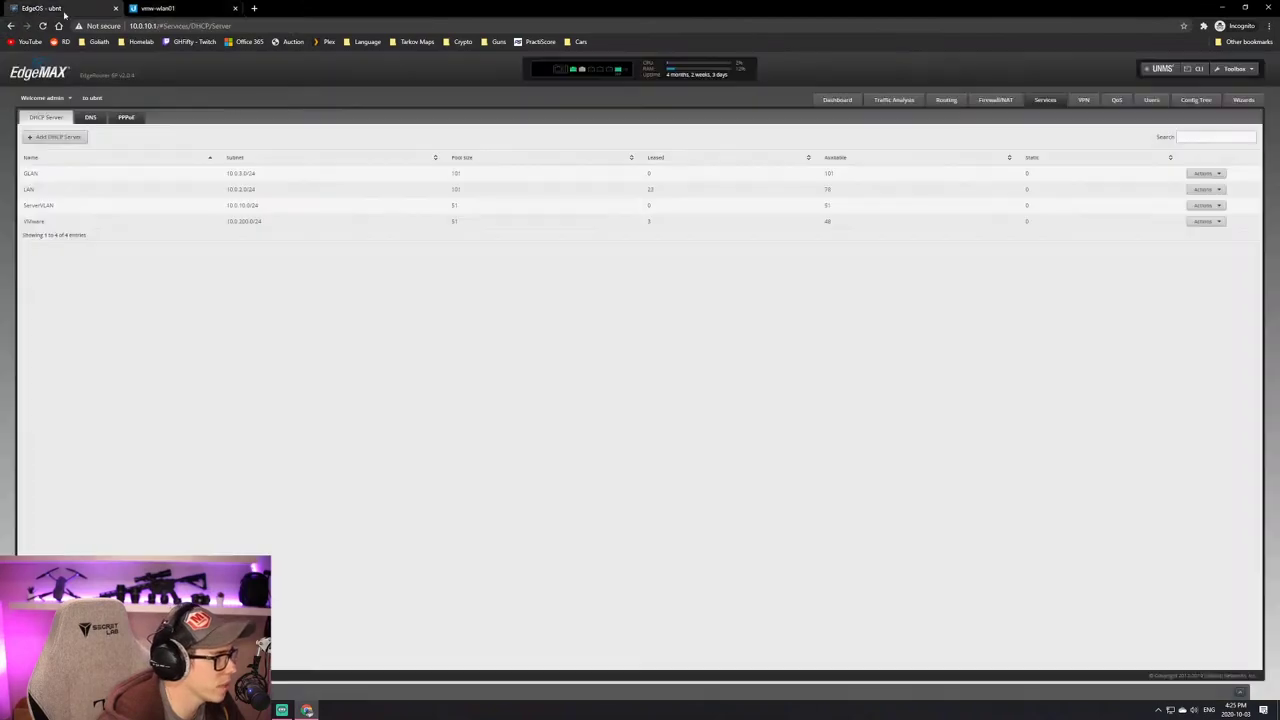
{"action": "left_click", "coordinate": [852, 102]}
{"action": "double_click", "coordinate": [168, 397]}
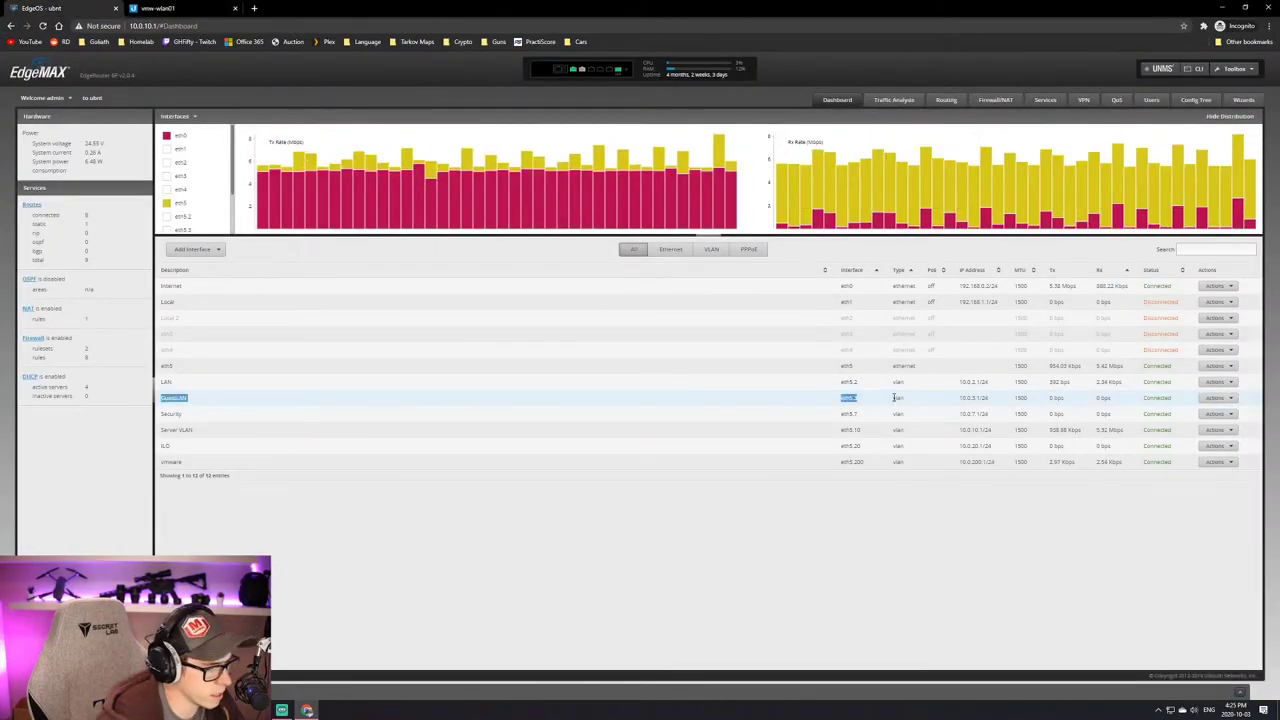
{"action": "double_click", "coordinate": [858, 397]}
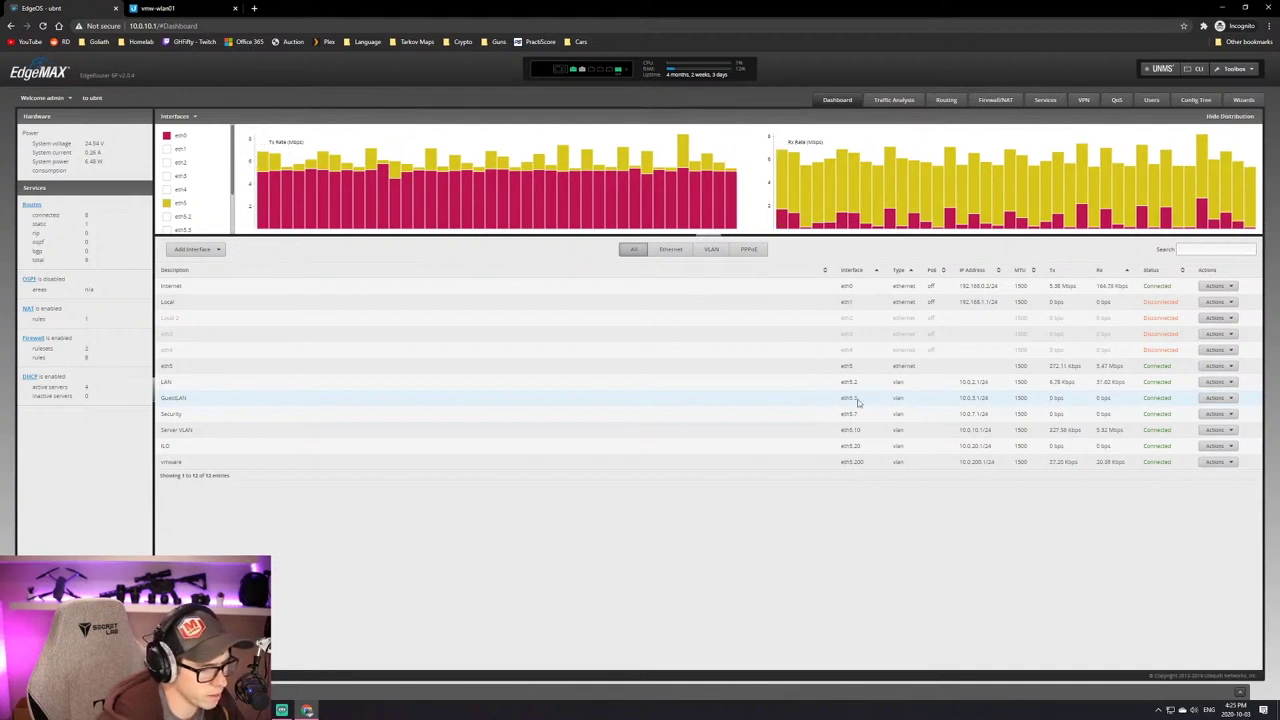
{"action": "double_click", "coordinate": [898, 397]}
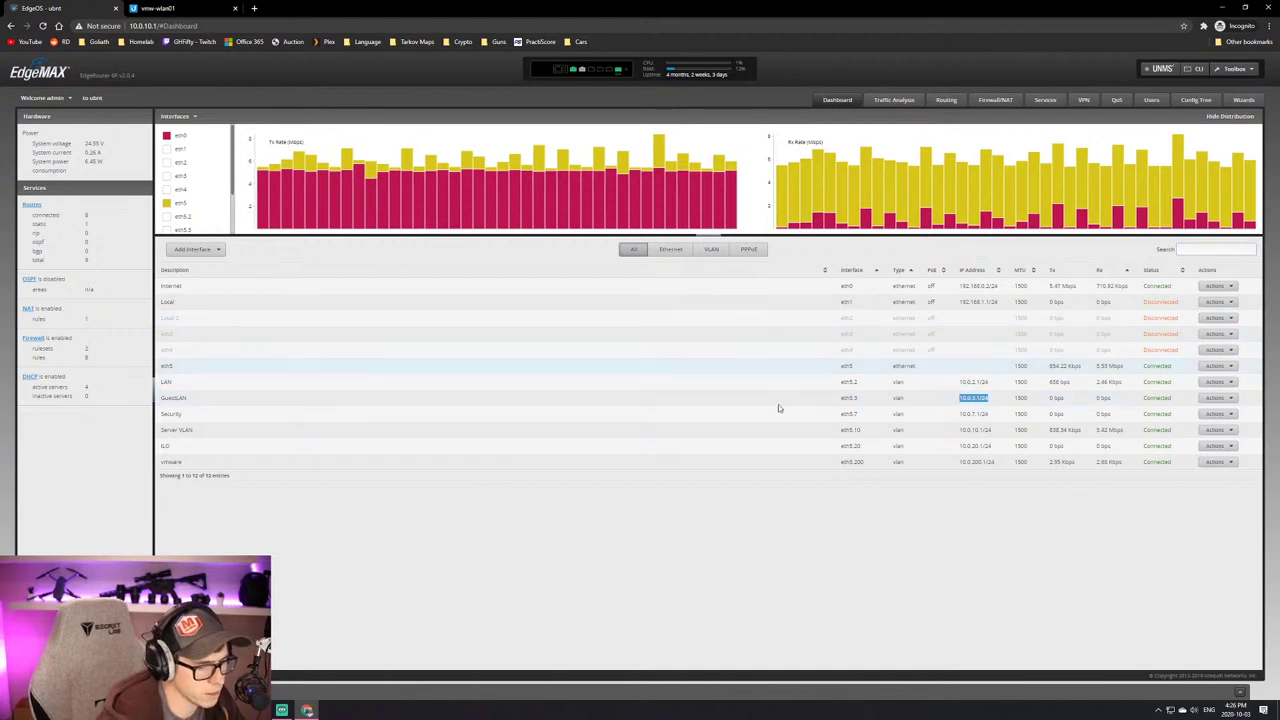
{"action": "left_click", "coordinate": [866, 545]}
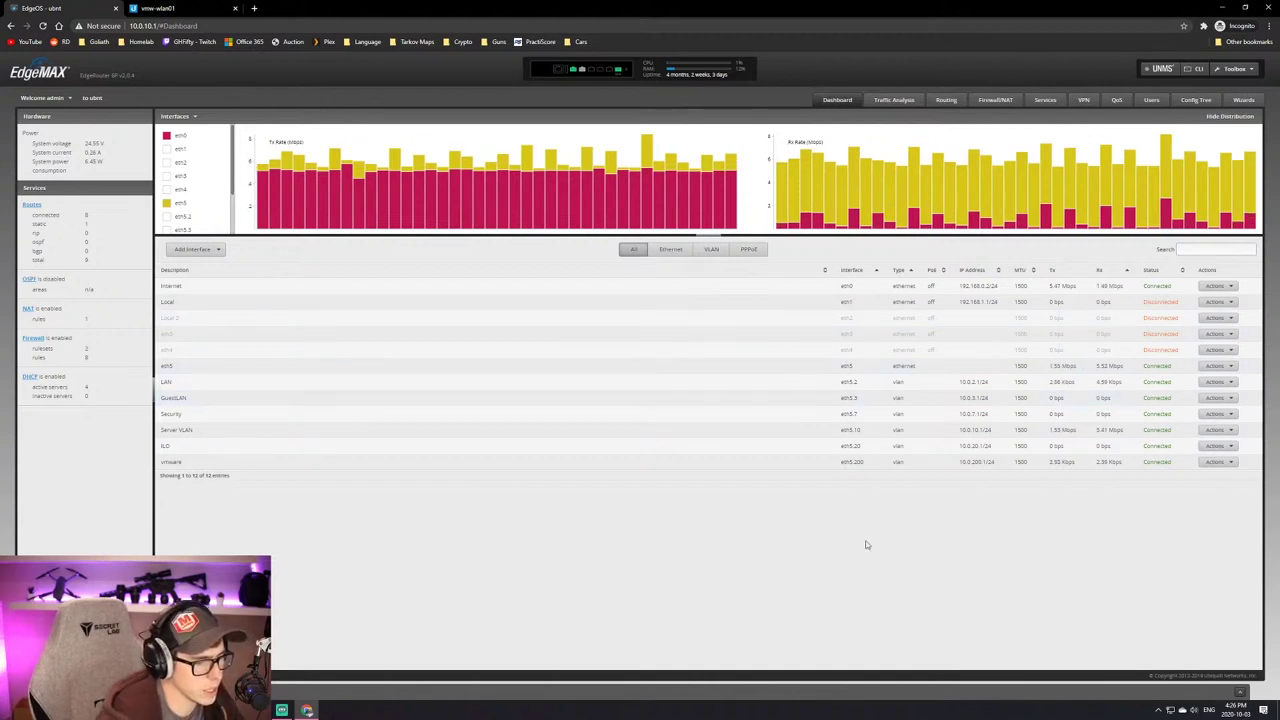
Step: Return to the UniFi controller, close the guest network's settings, and open the LAN Wi-Fi network for editing to show its VLAN settings
{"action": "left_click", "coordinate": [192, 8]}
{"action": "scroll", "coordinate": [400, 420], "scroll_direction": "up", "scroll_amount": 4}
{"action": "left_click", "coordinate": [1242, 103]}
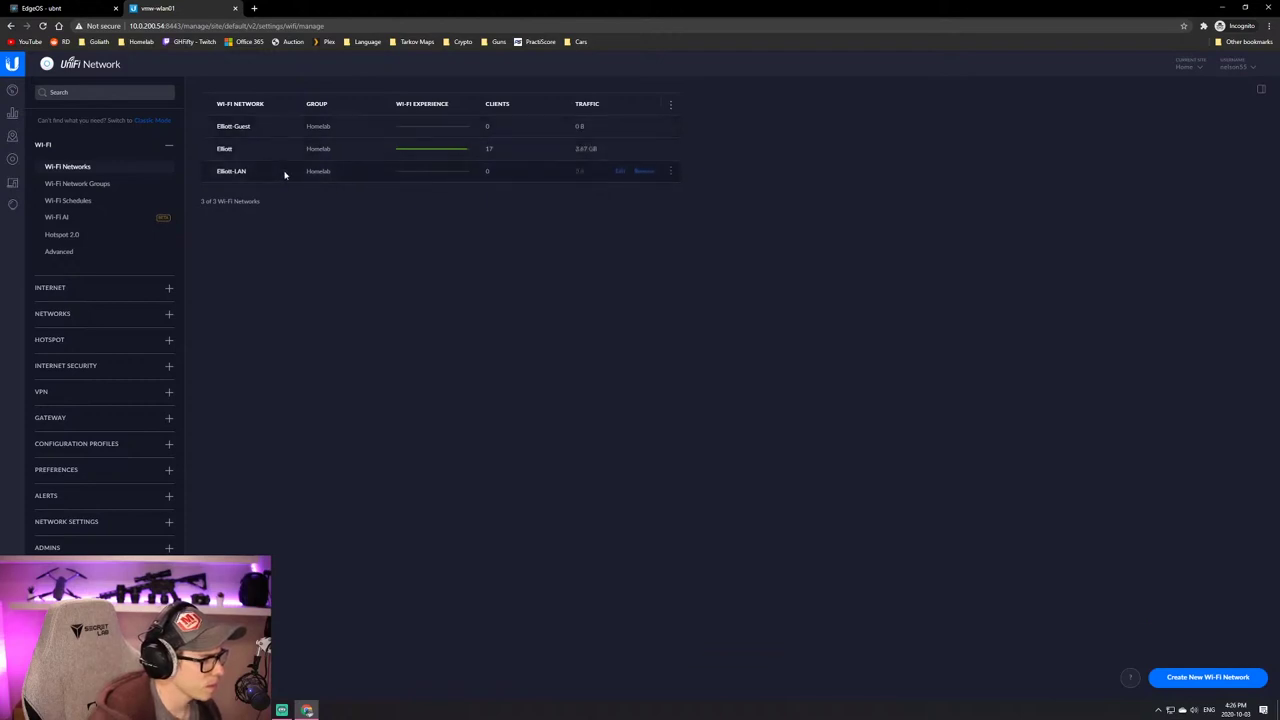
{"action": "left_click", "coordinate": [620, 174]}
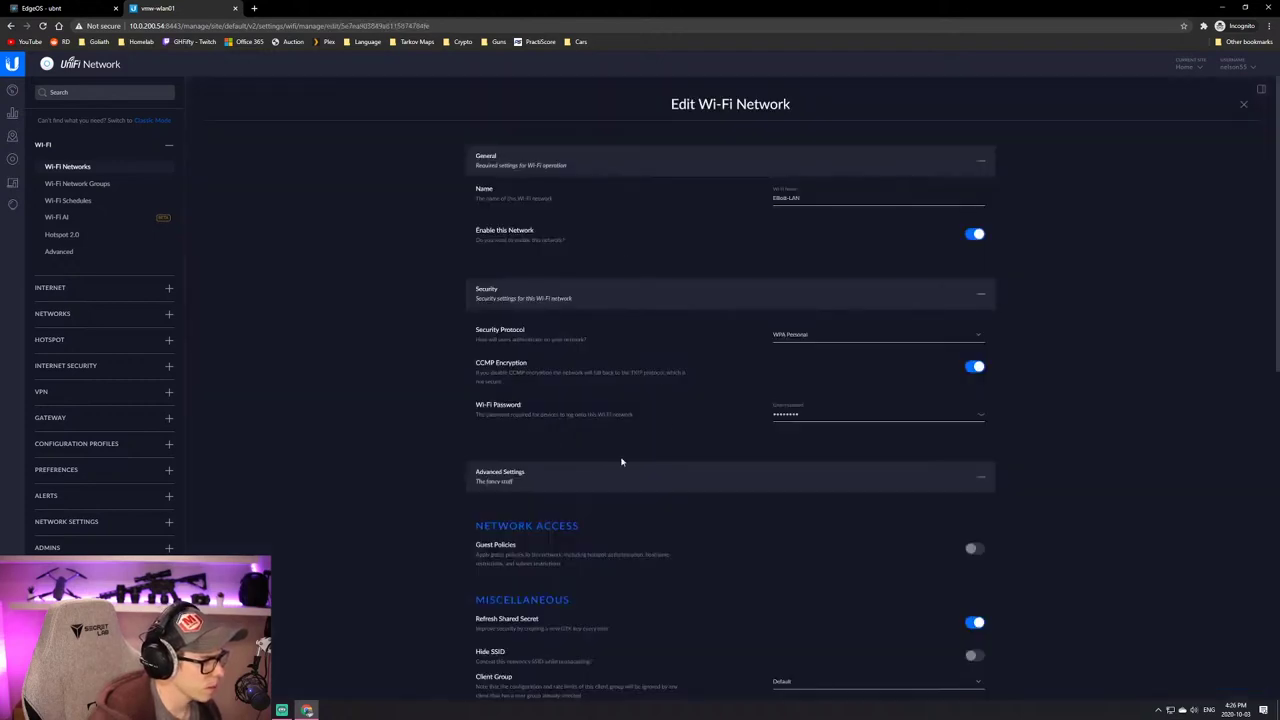
{"action": "scroll", "coordinate": [423, 423], "scroll_direction": "down", "scroll_amount": 5}
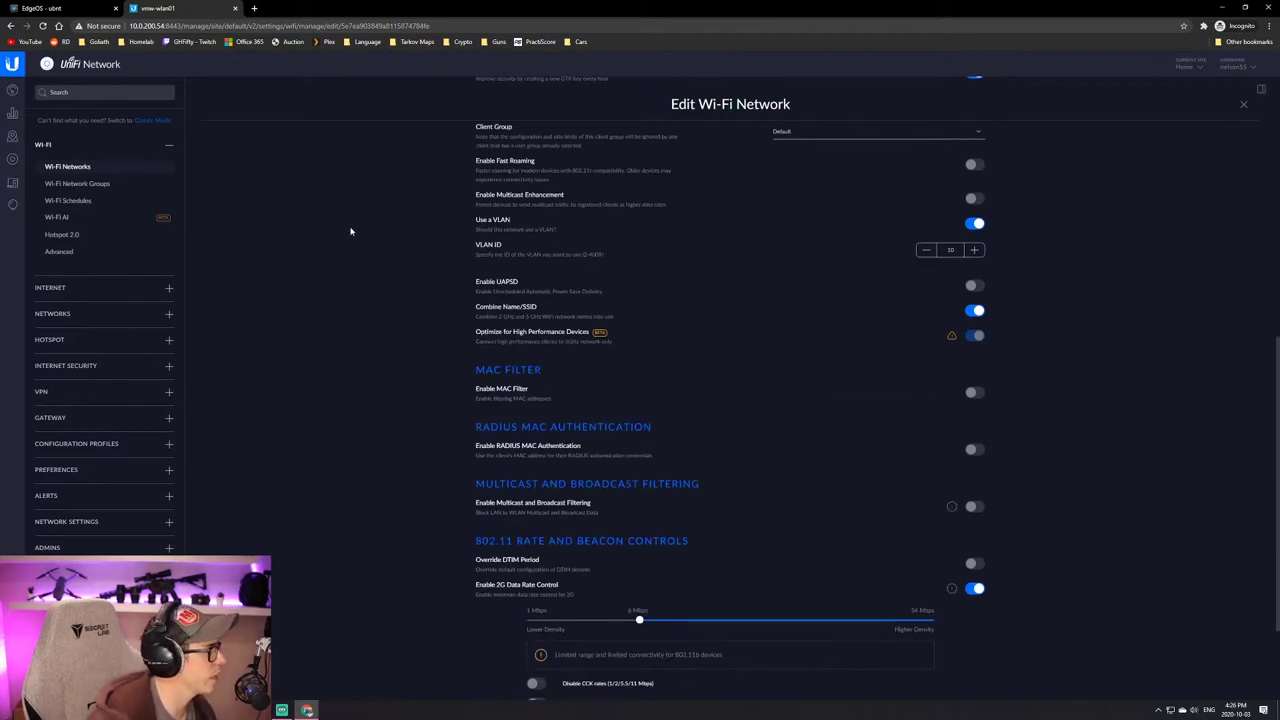
Step: Close the UniFi controller page and return to the EdgeRouter dashboard's interface list
{"action": "left_click", "coordinate": [40, 8]}
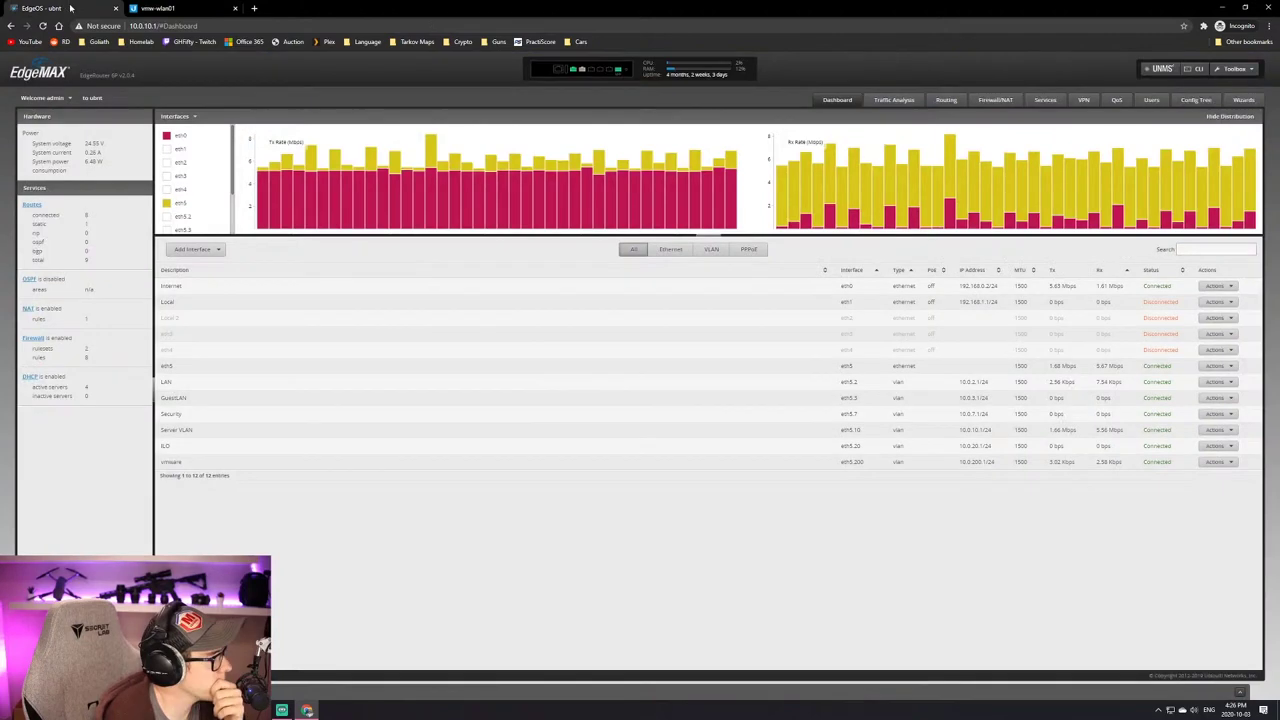
{"action": "left_click", "coordinate": [179, 8]}
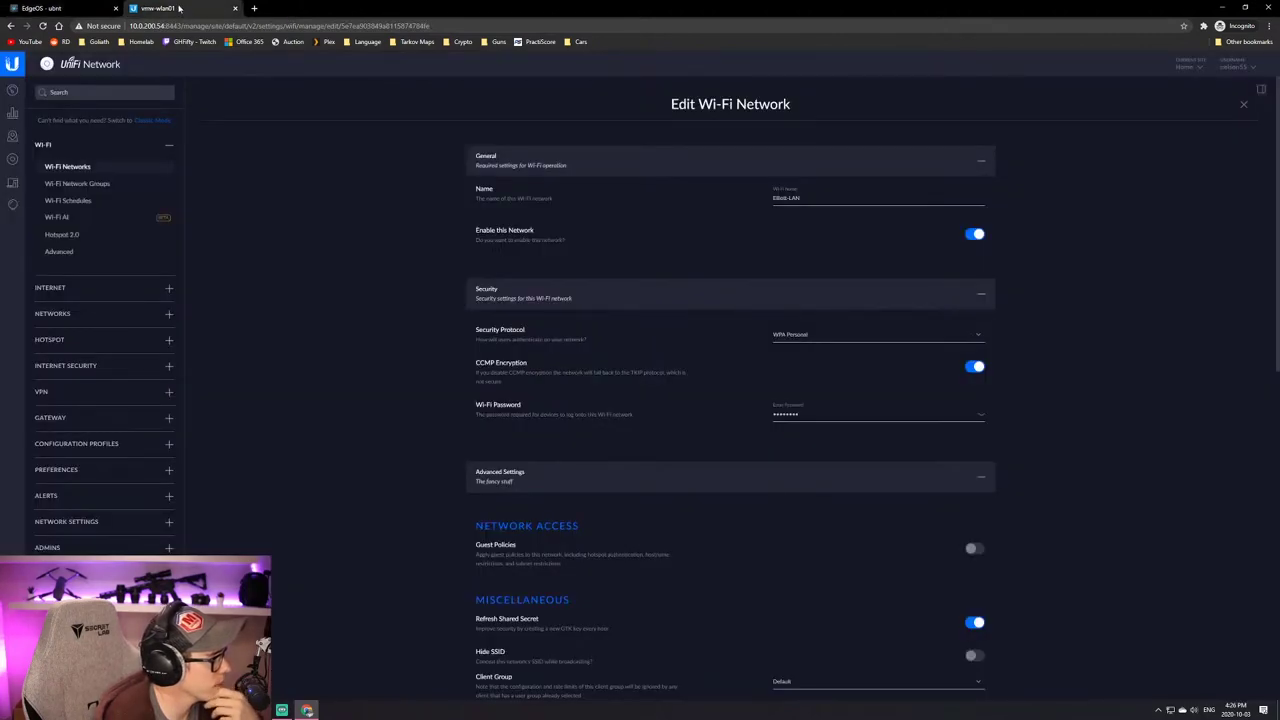
{"action": "left_click", "coordinate": [40, 8]}
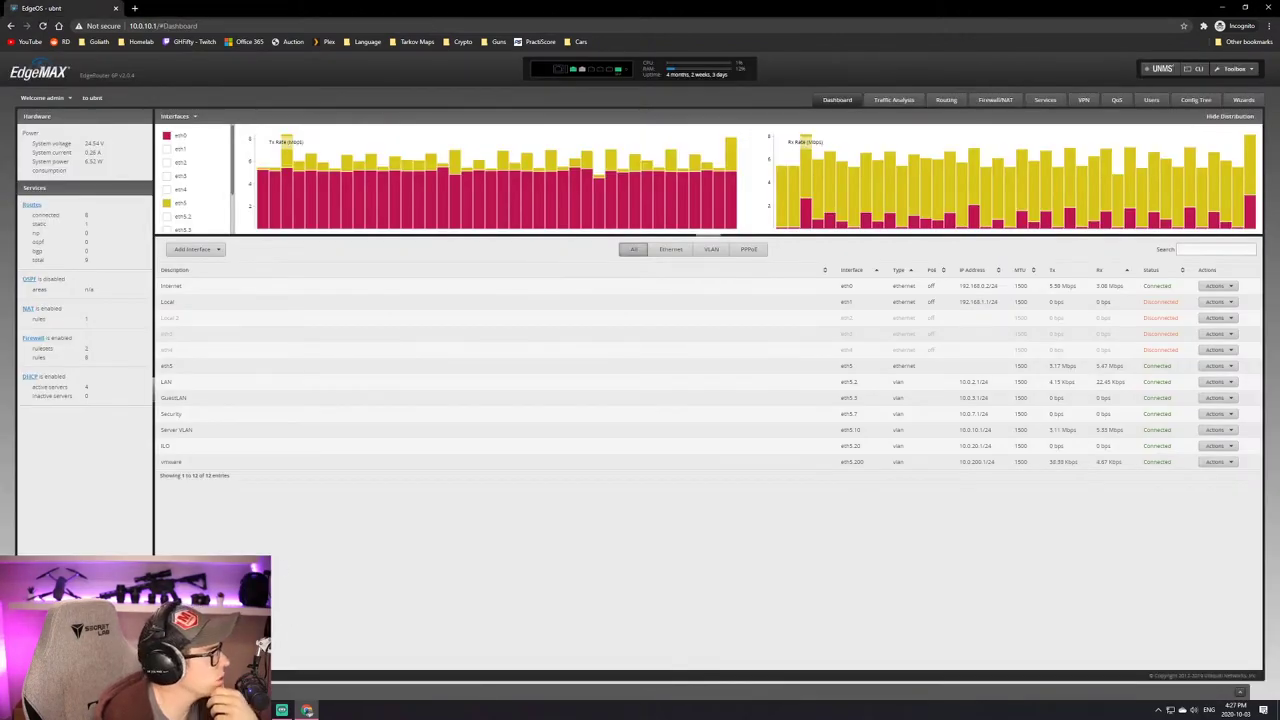